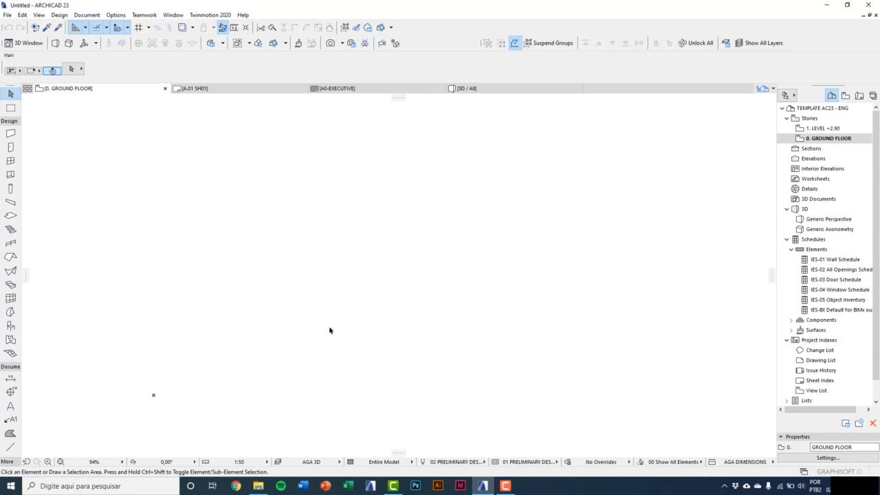
Step: Draw an upright rectangle with the Line tool's rectangular method on the ground floor plan
{"action": "left_click", "coordinate": [9, 121]}
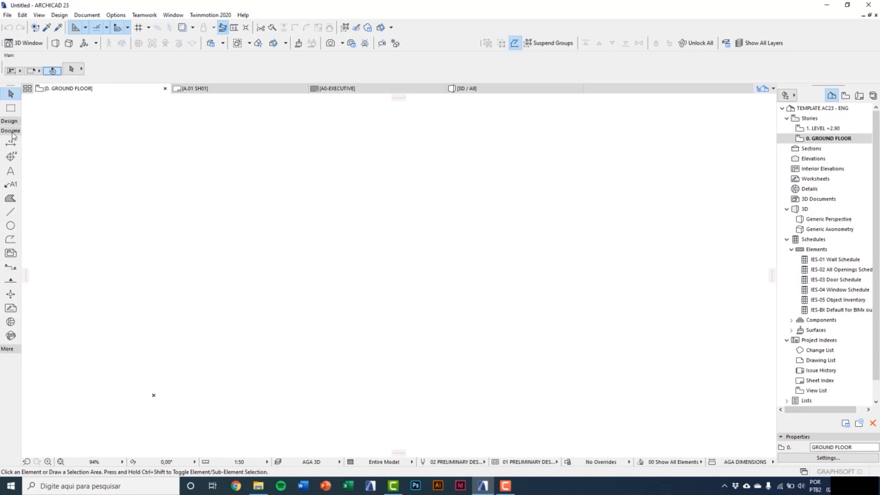
{"action": "left_click", "coordinate": [11, 212]}
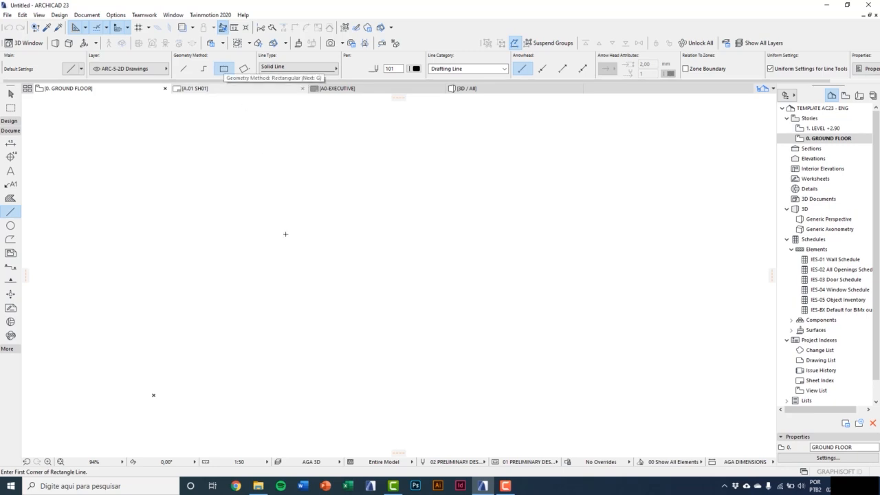
{"action": "scroll", "coordinate": [170, 399], "scroll_direction": "up", "scroll_amount": 2}
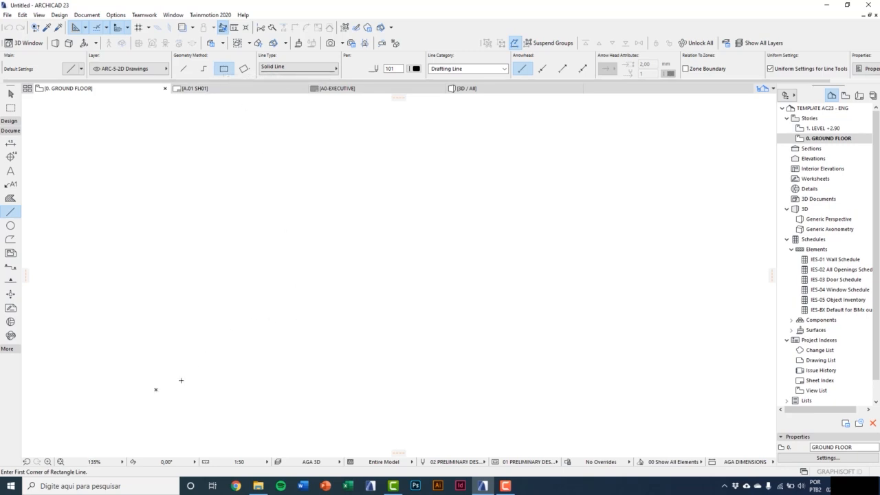
{"action": "left_click", "coordinate": [222, 234]}
{"action": "scroll", "coordinate": [295, 328], "scroll_direction": "down", "scroll_amount": 2}
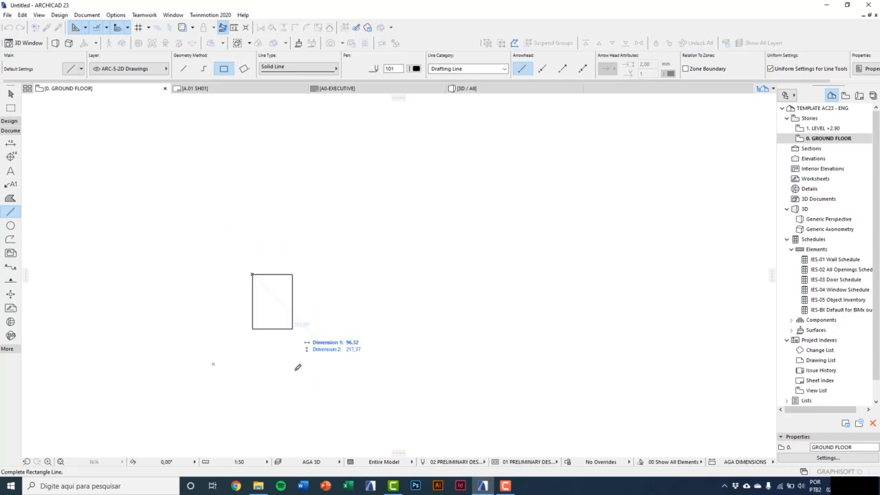
{"action": "scroll", "coordinate": [332, 393], "scroll_direction": "down", "scroll_amount": 2}
{"action": "middle_click_drag", "start_coordinate": [334, 402], "coordinate": [333, 319]}
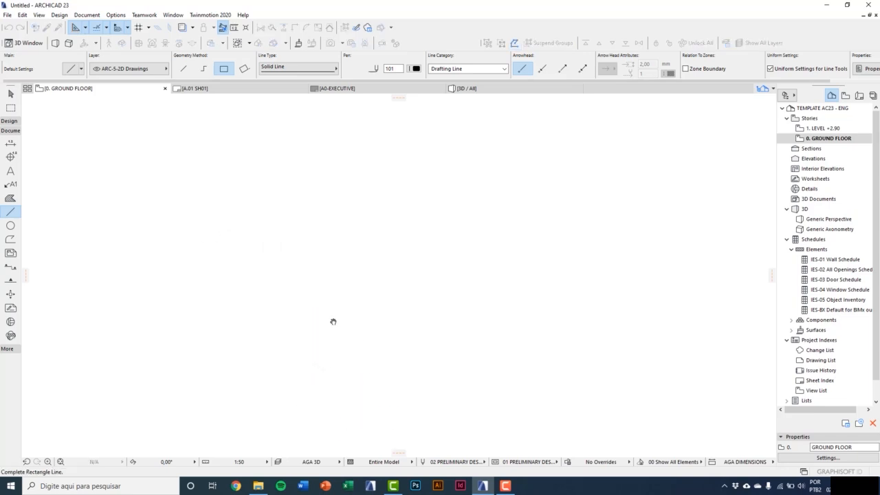
{"action": "middle_click_drag", "start_coordinate": [424, 411], "coordinate": [376, 365]}
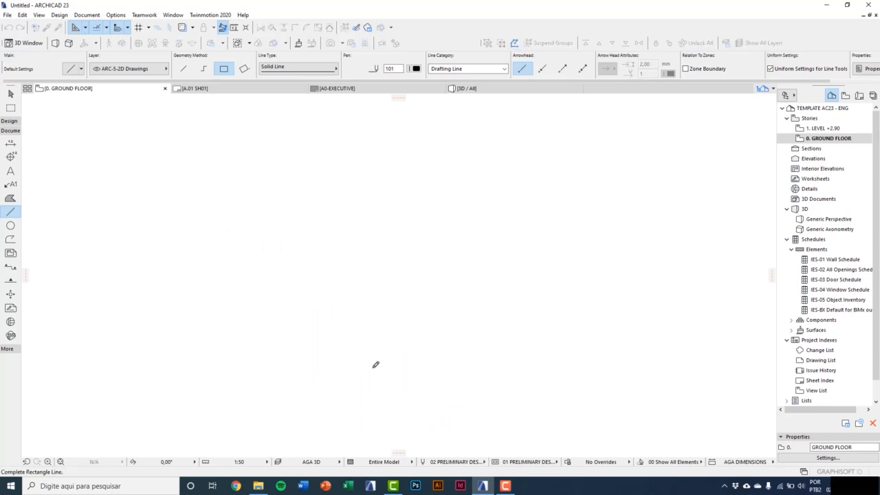
{"action": "left_click", "coordinate": [393, 403]}
{"action": "scroll", "coordinate": [344, 397], "scroll_direction": "up", "scroll_amount": 2}
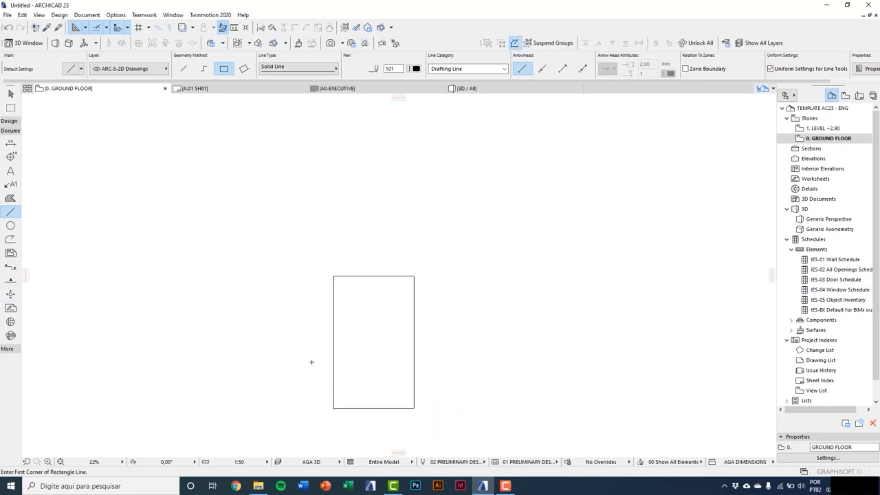
Step: Draw a horizontal rectangle that overlaps the middle of the upright rectangle's left edge
{"action": "left_click", "coordinate": [247, 302]}
{"action": "left_click", "coordinate": [376, 365]}
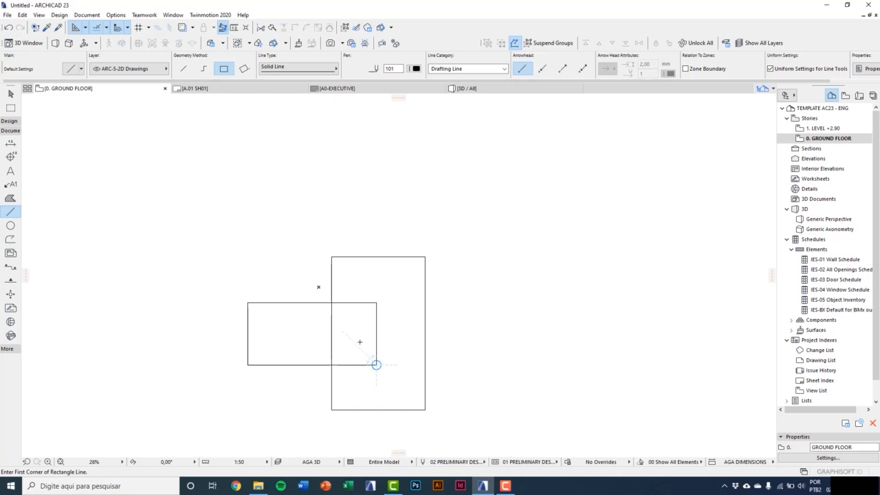
{"action": "scroll", "coordinate": [347, 339], "scroll_direction": "up", "scroll_amount": 1}
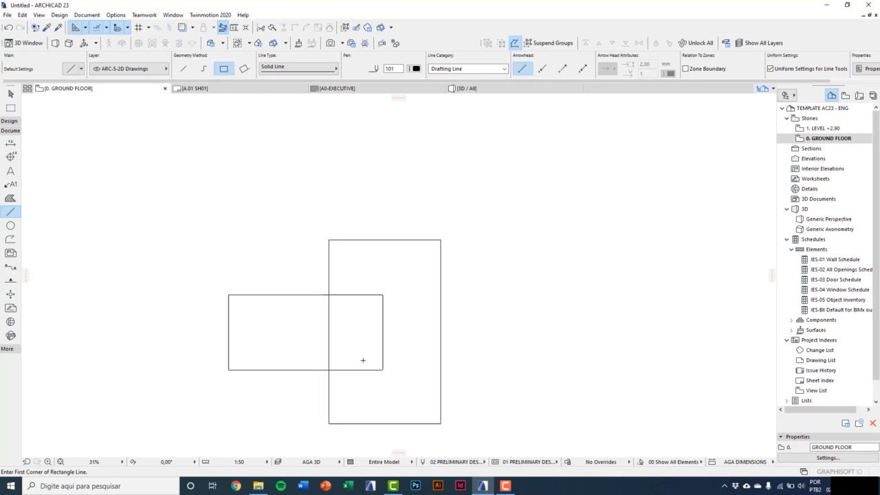
Step: Create slabs from the horizontal rectangle's outer part and the upright rectangle's C-shaped remainder, leaving their overlap open
{"action": "left_click", "coordinate": [10, 121]}
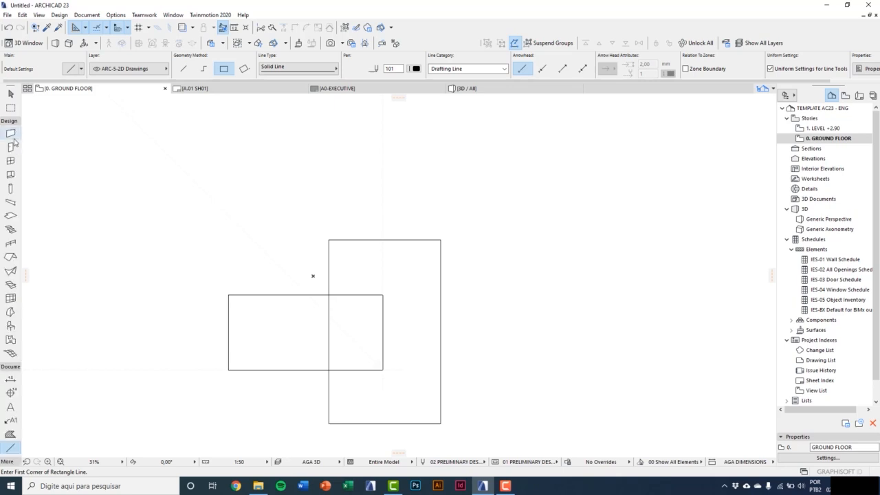
{"action": "left_click", "coordinate": [10, 216]}
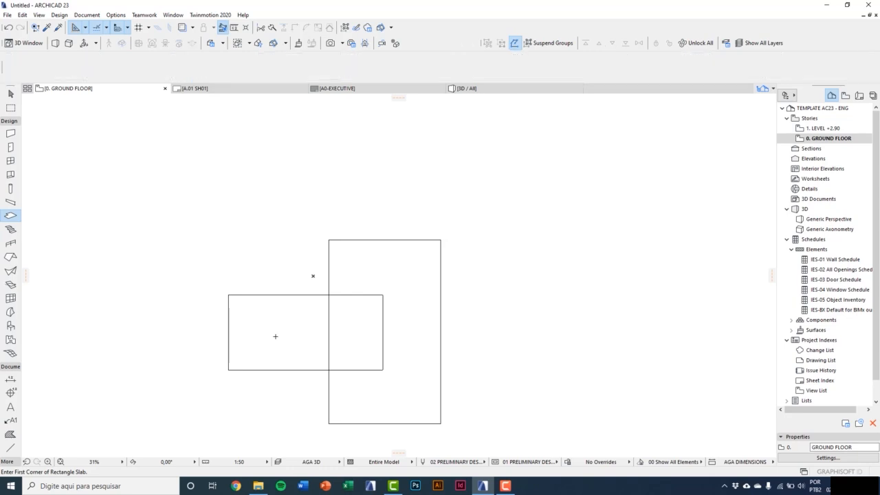
{"action": "key", "text": "Escape"}
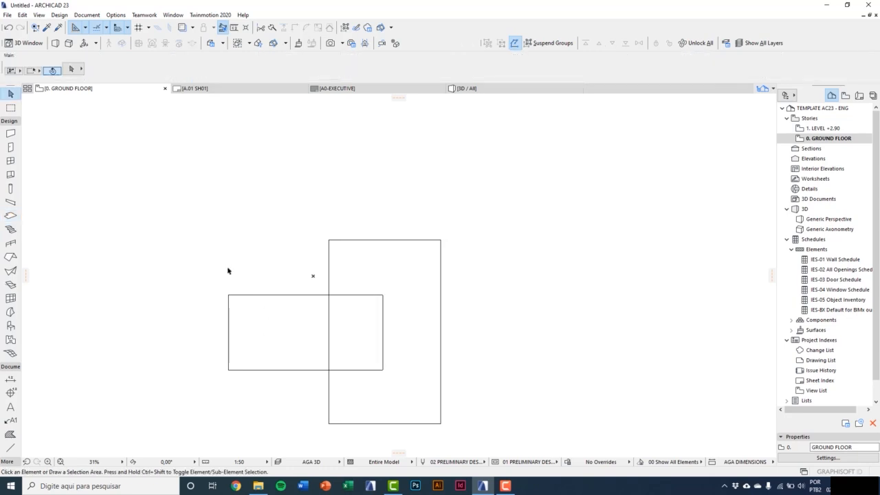
Step: Set the cover fill pen of both slabs to 130, keeping the Foreground fill
{"action": "left_click", "coordinate": [298, 332]}
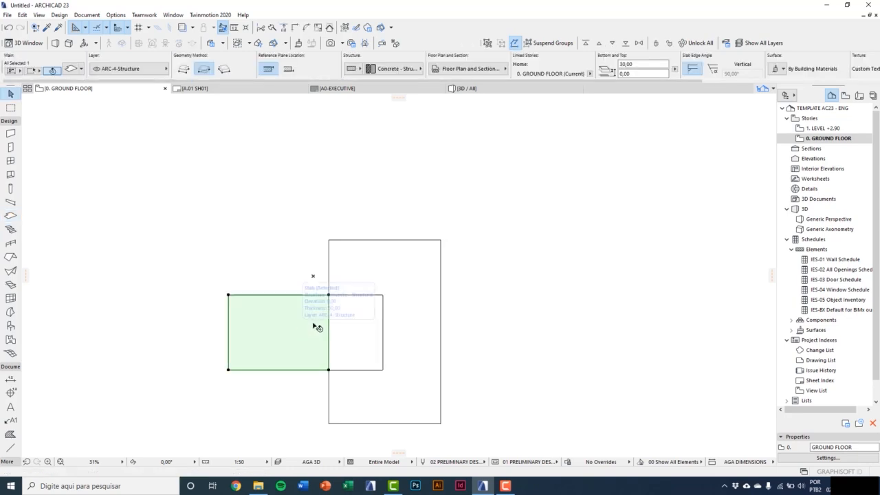
{"action": "left_click", "coordinate": [376, 284], "text": "shift"}
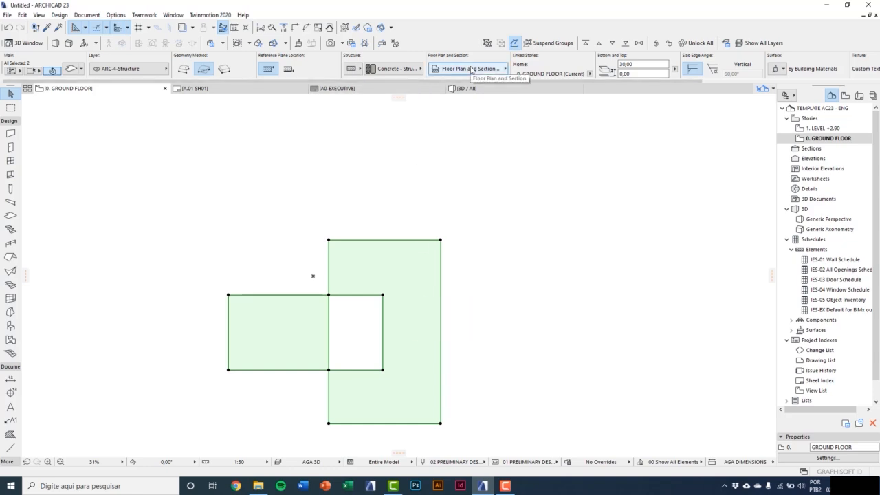
{"action": "left_click", "coordinate": [472, 69]}
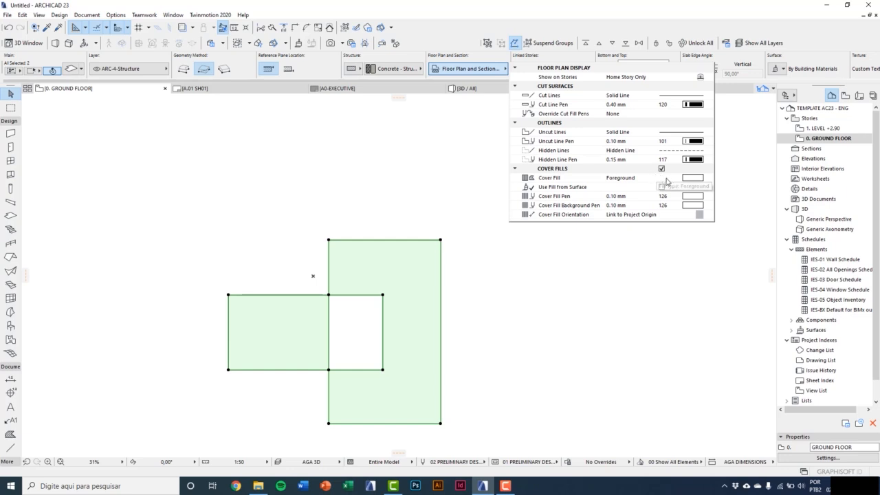
{"action": "left_click", "coordinate": [691, 180]}
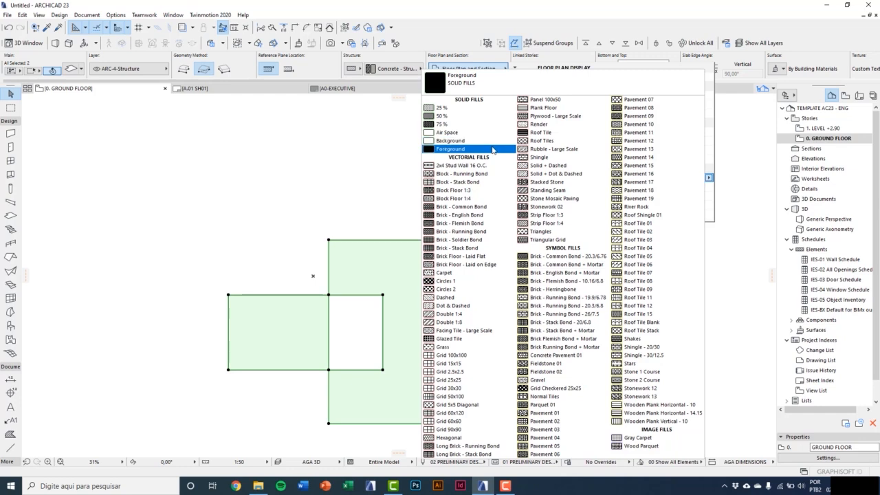
{"action": "left_click", "coordinate": [708, 178]}
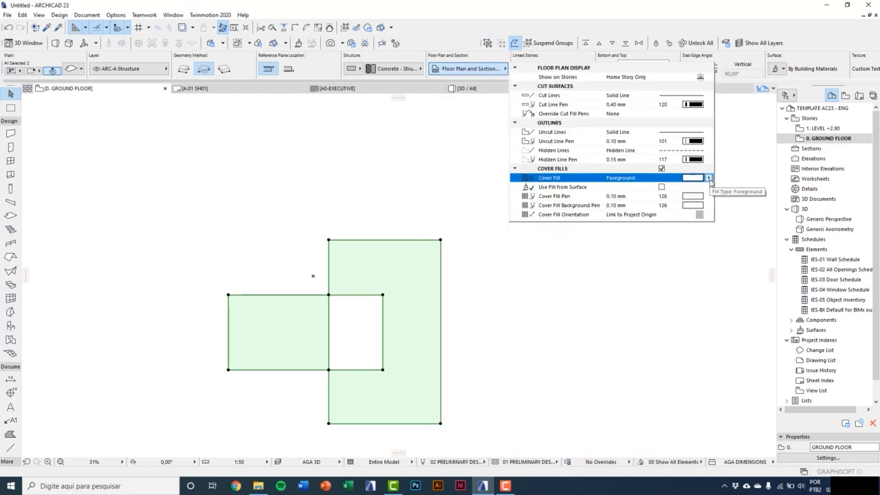
{"action": "left_click", "coordinate": [708, 196]}
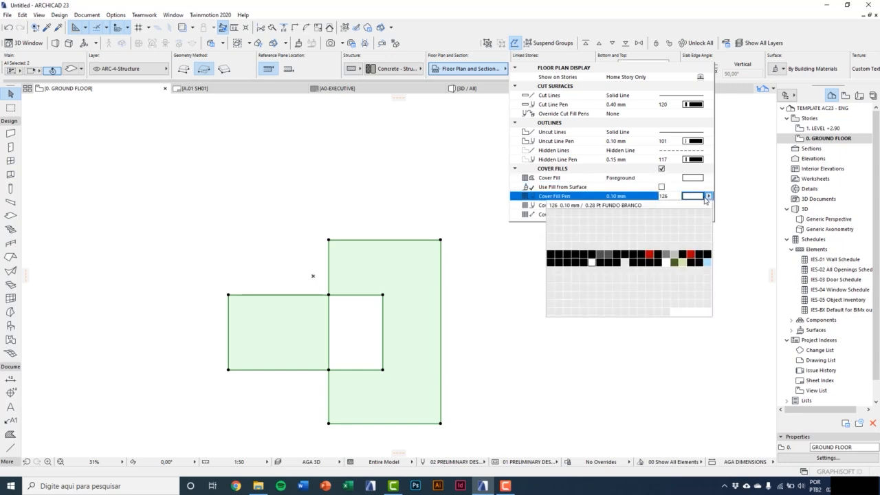
{"action": "left_click", "coordinate": [626, 267]}
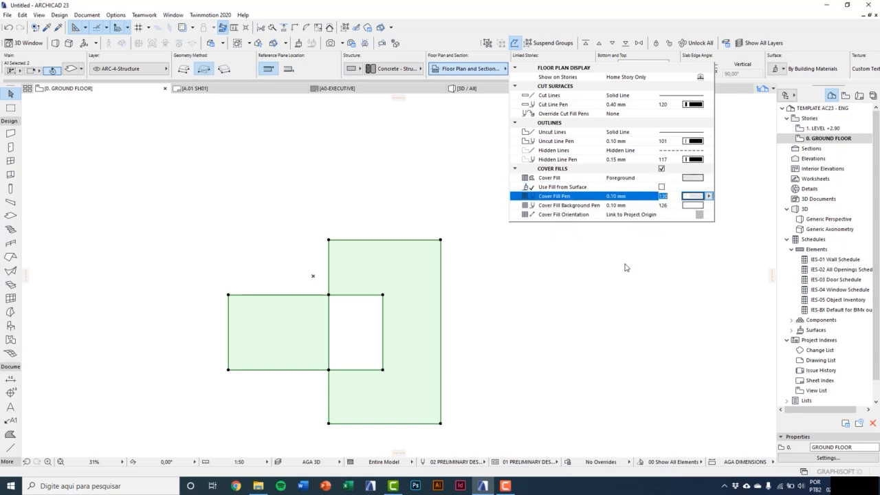
{"action": "left_click", "coordinate": [626, 266]}
{"action": "left_click", "coordinate": [624, 267]}
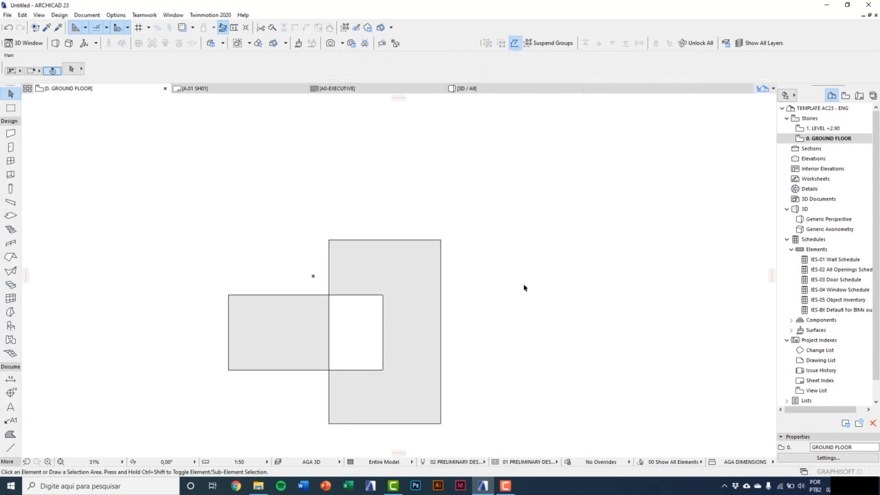
{"action": "middle_click_drag", "start_coordinate": [435, 337], "coordinate": [451, 281]}
{"action": "left_click", "coordinate": [452, 281]}
{"action": "left_click", "coordinate": [338, 291]}
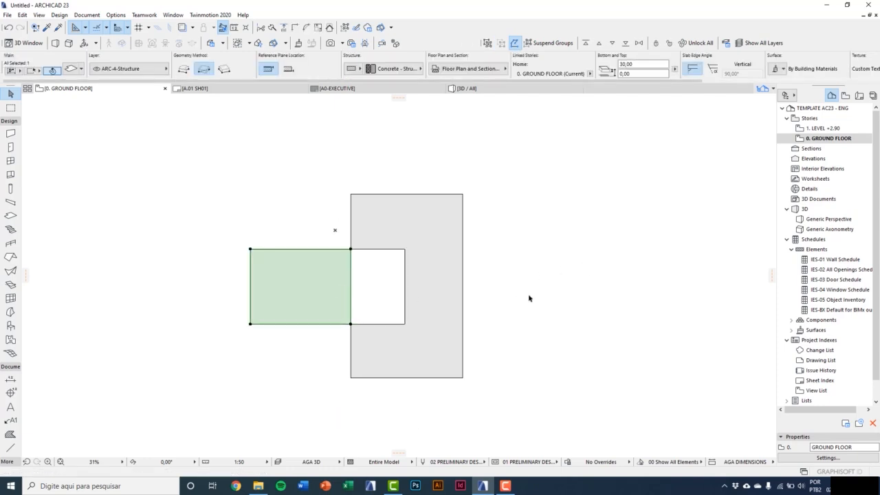
{"action": "left_click", "coordinate": [529, 299]}
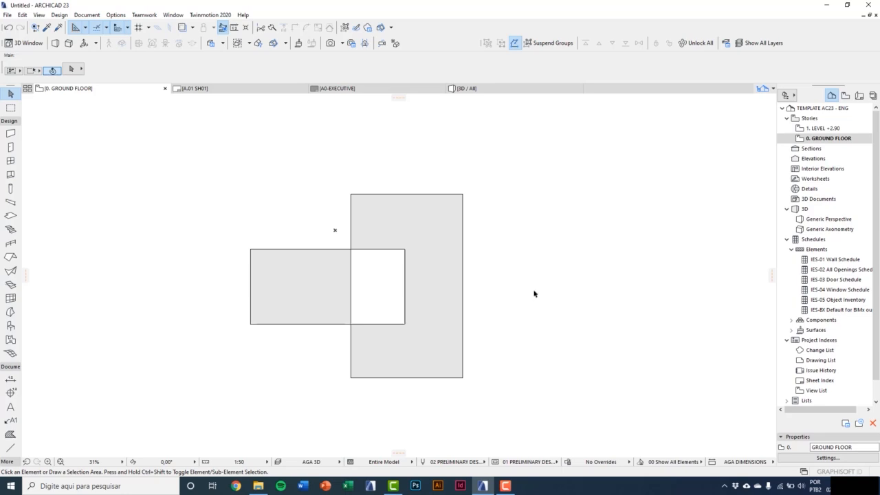
Step: Set the thickness of both slabs to 10 in the 3D view
{"action": "key", "text": "F3"}
{"action": "scroll", "coordinate": [443, 268], "scroll_direction": "down", "scroll_amount": 3}
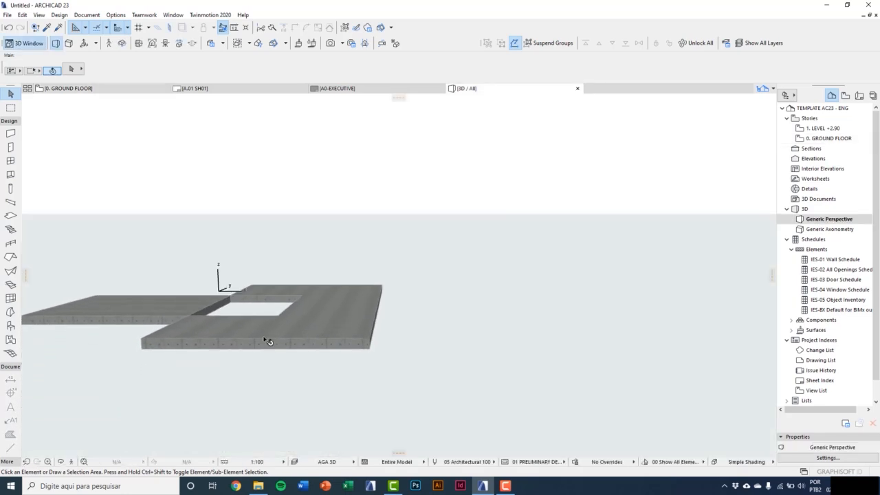
{"action": "scroll", "coordinate": [266, 338], "scroll_direction": "up", "scroll_amount": 5}
{"action": "left_click", "coordinate": [234, 387]}
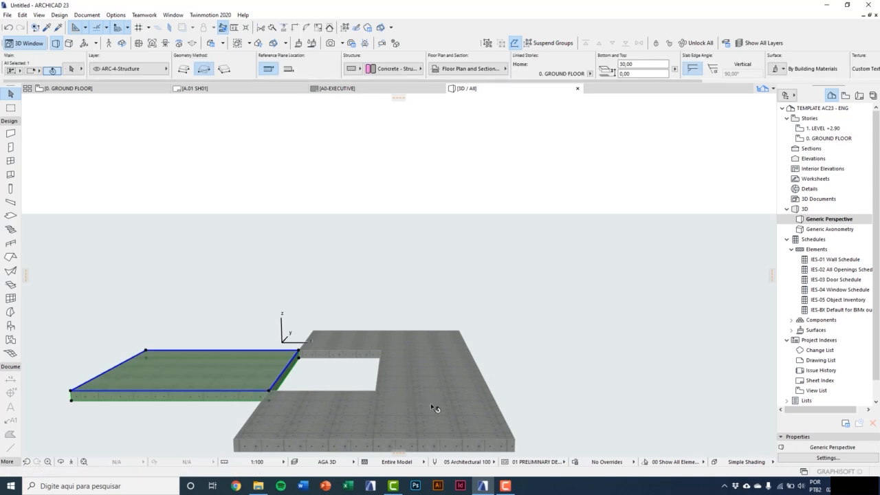
{"action": "left_click", "coordinate": [403, 391], "text": "shift"}
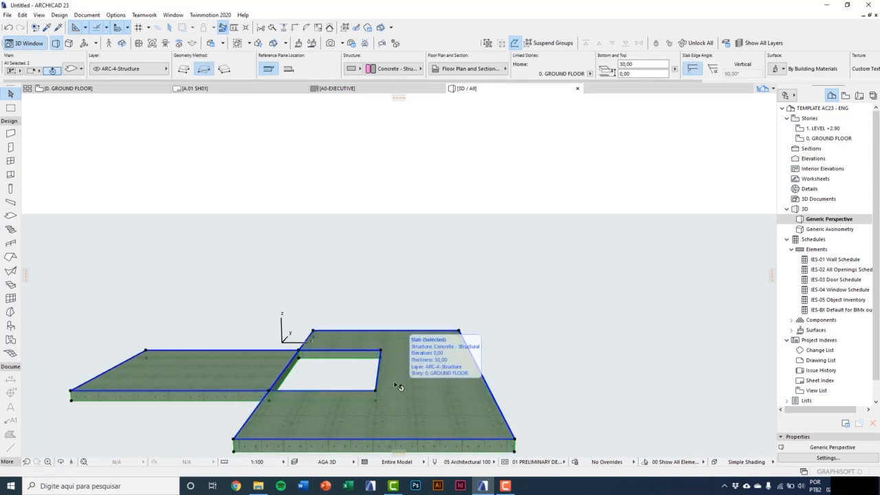
{"action": "left_click", "coordinate": [72, 70]}
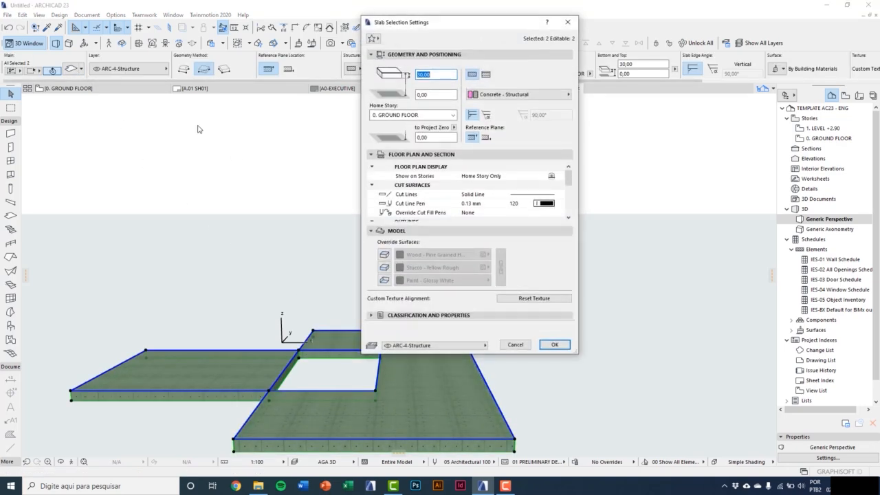
{"action": "left_click_drag", "start_coordinate": [419, 26], "coordinate": [394, 68]}
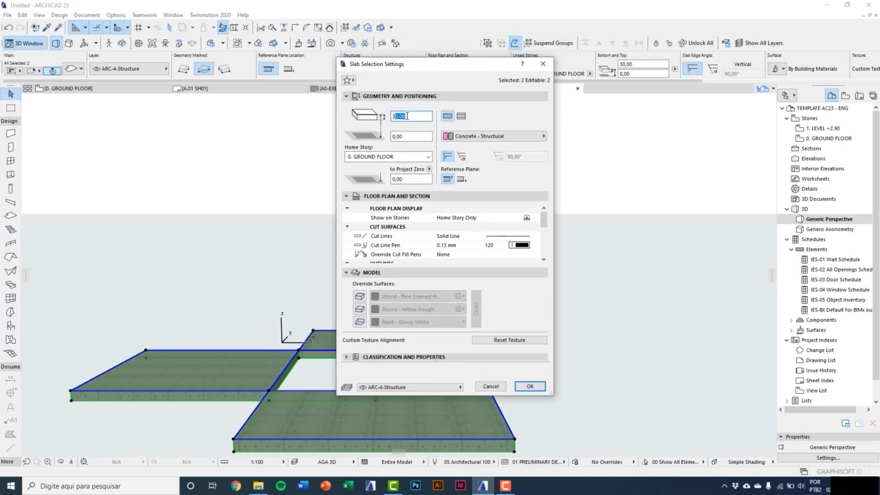
{"action": "type", "text": "10"}
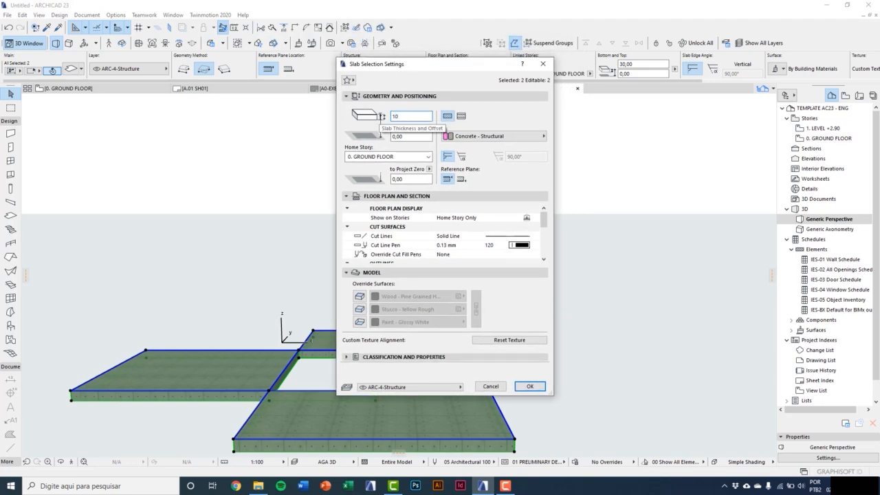
{"action": "left_click", "coordinate": [530, 387]}
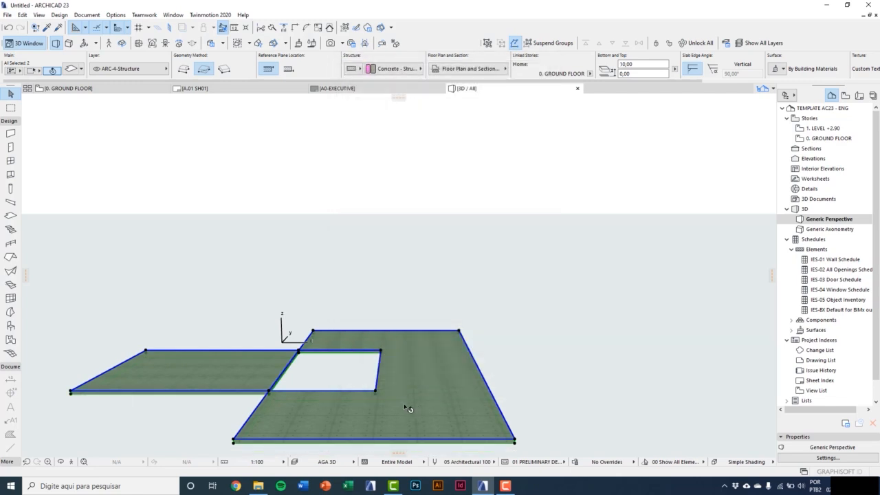
{"action": "key", "text": "Escape"}
{"action": "middle_click_drag", "start_coordinate": [413, 399], "coordinate": [331, 349], "text": "shift"}
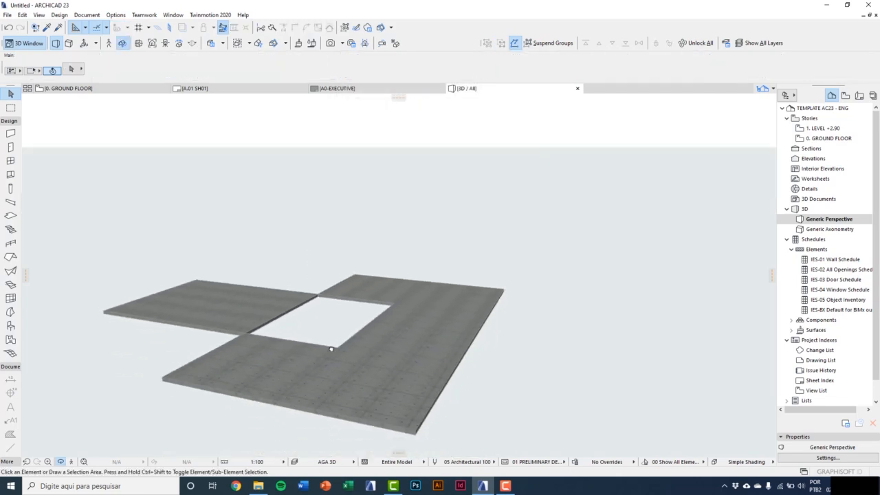
Step: Generate masonry block walls along the whole outline of the C-shaped slab on the ground floor plan
{"action": "key", "text": "F2"}
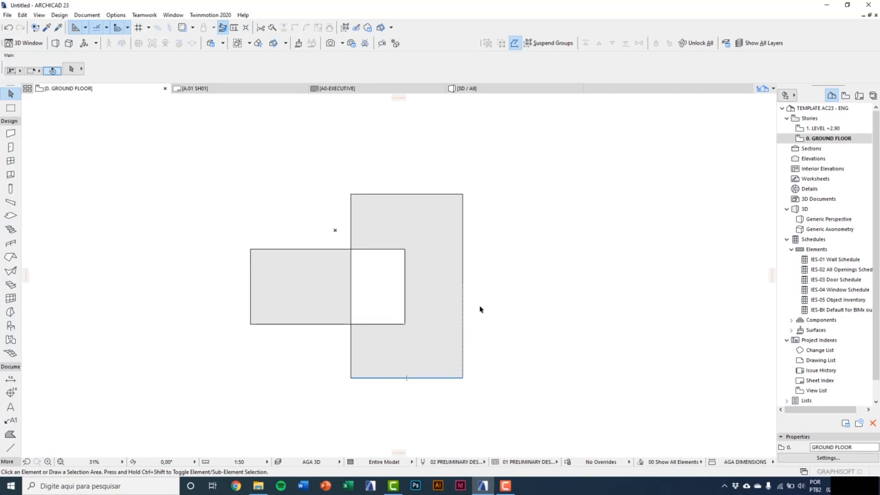
{"action": "left_click", "coordinate": [12, 134]}
{"action": "left_click", "coordinate": [17, 135]}
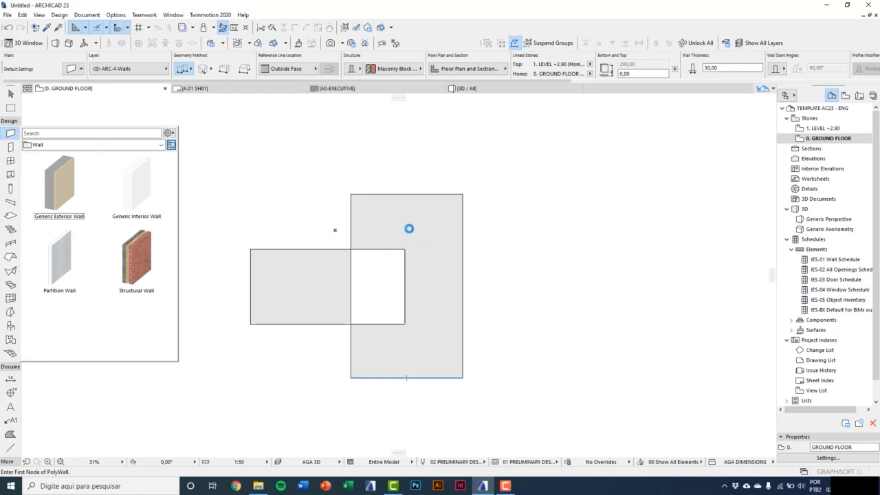
{"action": "scroll", "coordinate": [396, 248], "scroll_direction": "up", "scroll_amount": 2}
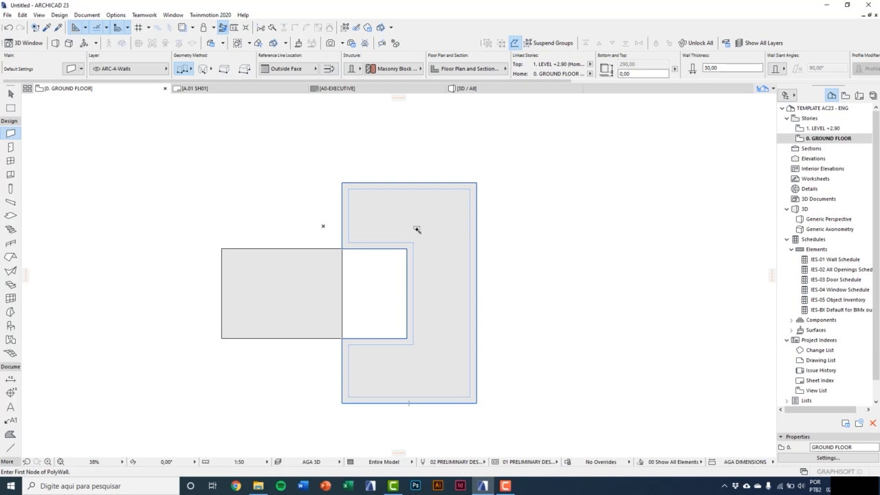
{"action": "left_click", "coordinate": [416, 229]}
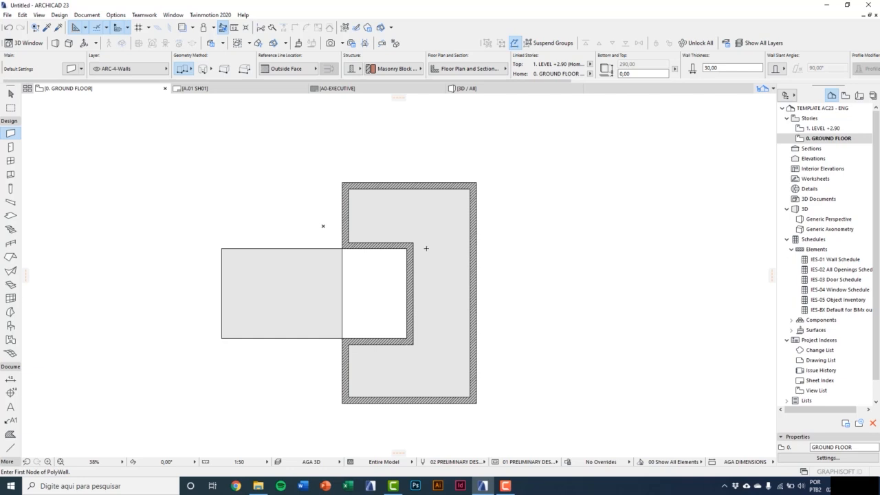
{"action": "middle_click_drag", "start_coordinate": [426, 251], "coordinate": [413, 249]}
{"action": "key", "text": "Escape"}
{"action": "scroll", "coordinate": [400, 222], "scroll_direction": "up", "scroll_amount": 1}
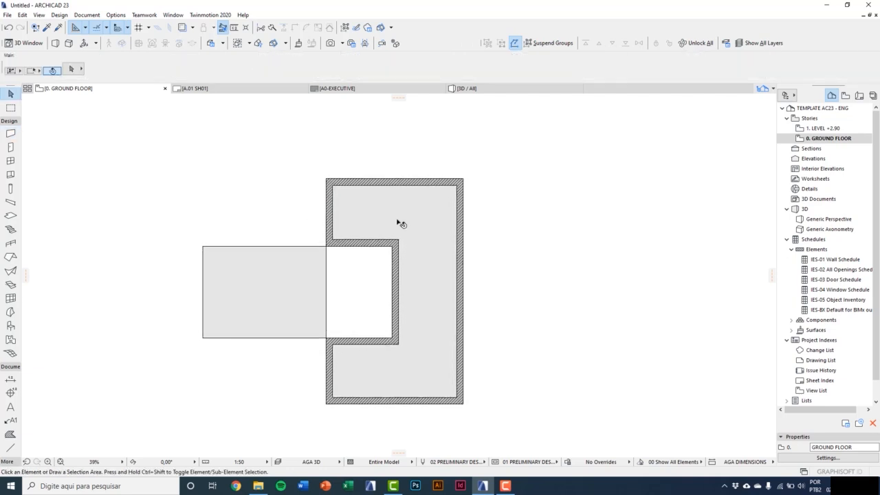
Step: Delete the rectangular slab and both rectangle outlines on the ground floor plan, keeping only the C-shaped slab with its walls
{"action": "scroll", "coordinate": [382, 200], "scroll_direction": "down", "scroll_amount": 1}
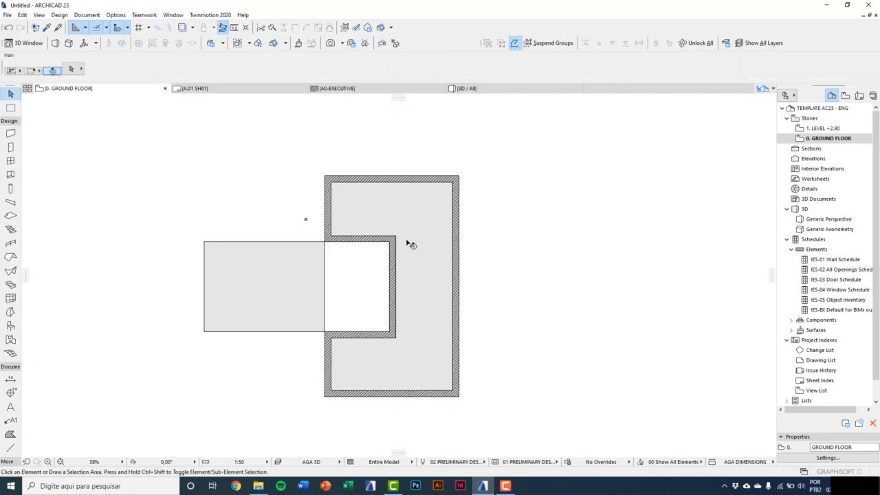
{"action": "key", "text": "F3"}
{"action": "middle_click_drag", "start_coordinate": [412, 256], "coordinate": [356, 305], "text": "shift"}
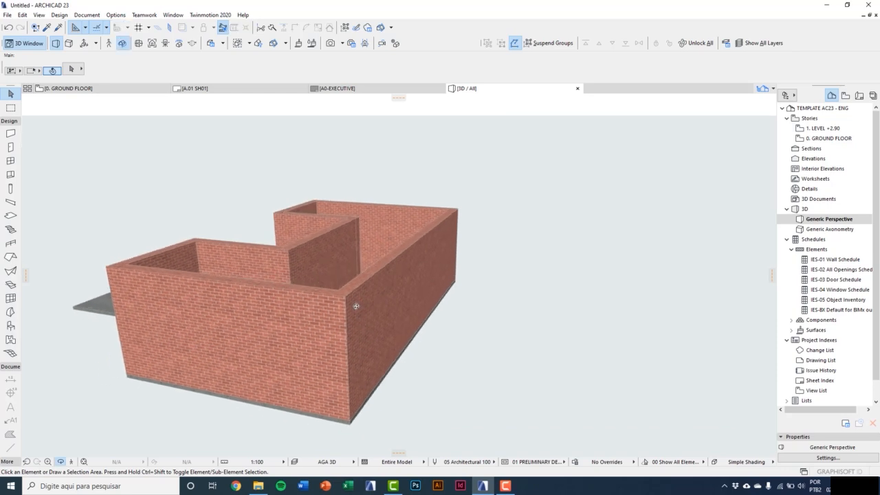
{"action": "key", "text": "F2"}
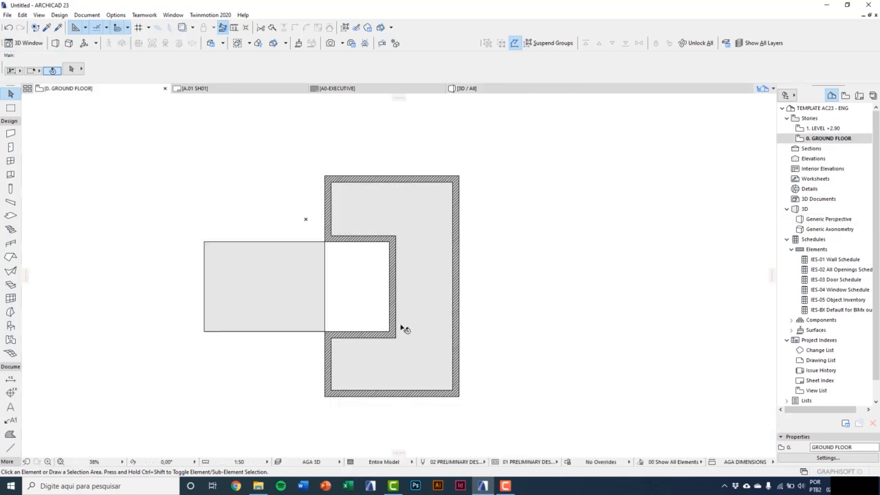
{"action": "left_click", "coordinate": [278, 286]}
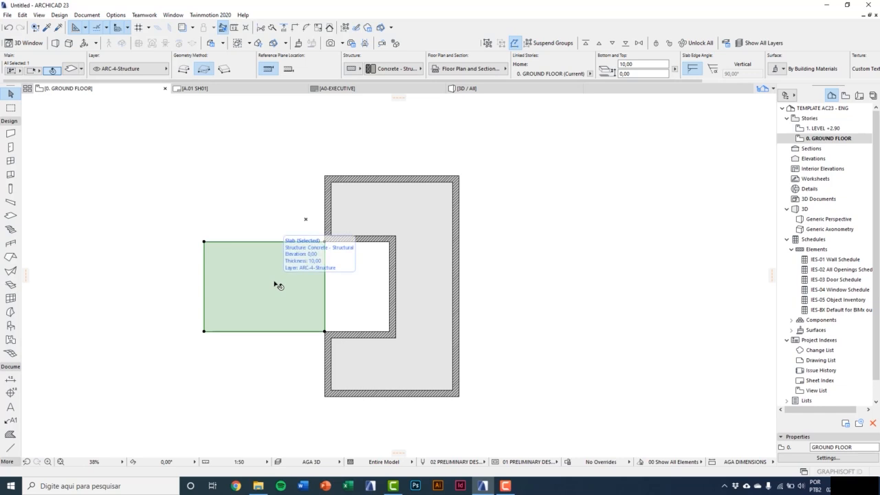
{"action": "key", "text": "Escape"}
{"action": "left_click", "coordinate": [261, 242]}
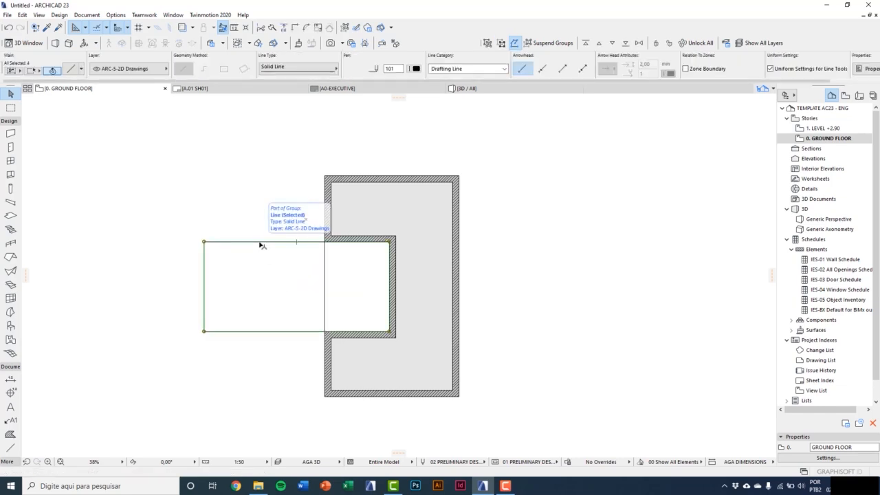
{"action": "key", "text": "Delete"}
{"action": "left_click", "coordinate": [327, 276]}
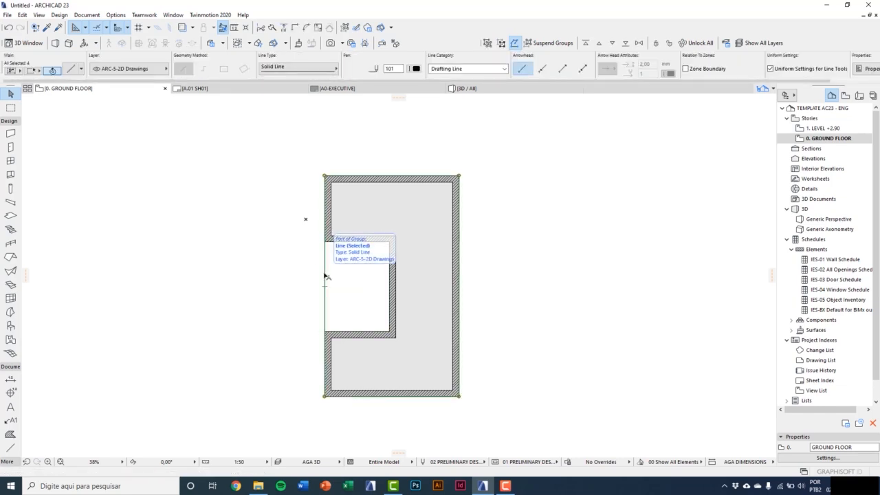
{"action": "key", "text": "Delete"}
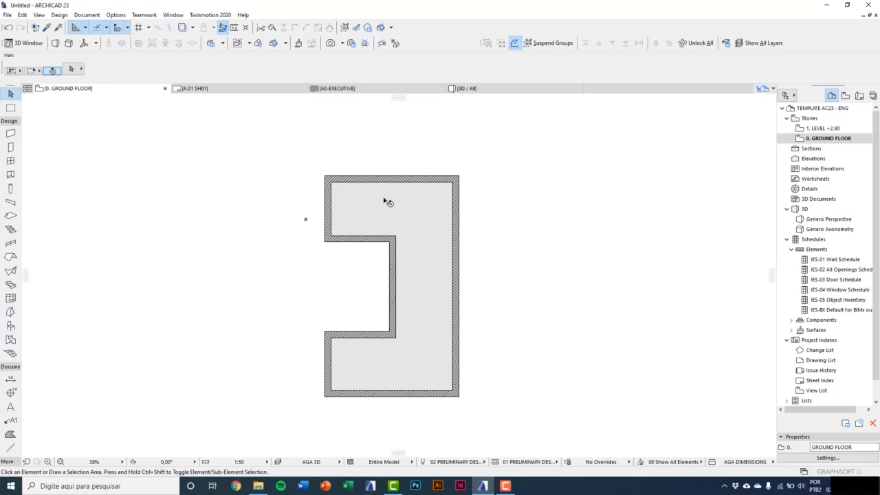
Step: Create a multi-plane roof over the C-shaped building, generated automatically from the inner outline of its walls
{"action": "left_click", "coordinate": [10, 259]}
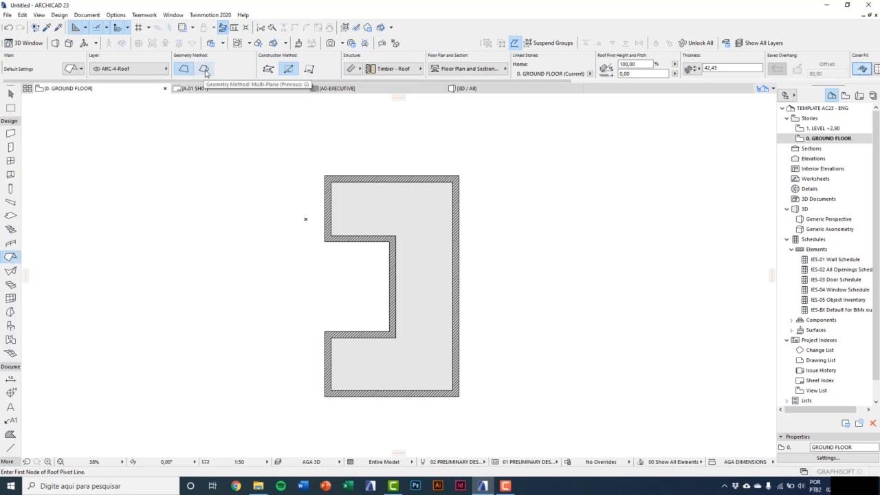
{"action": "left_click", "coordinate": [205, 70]}
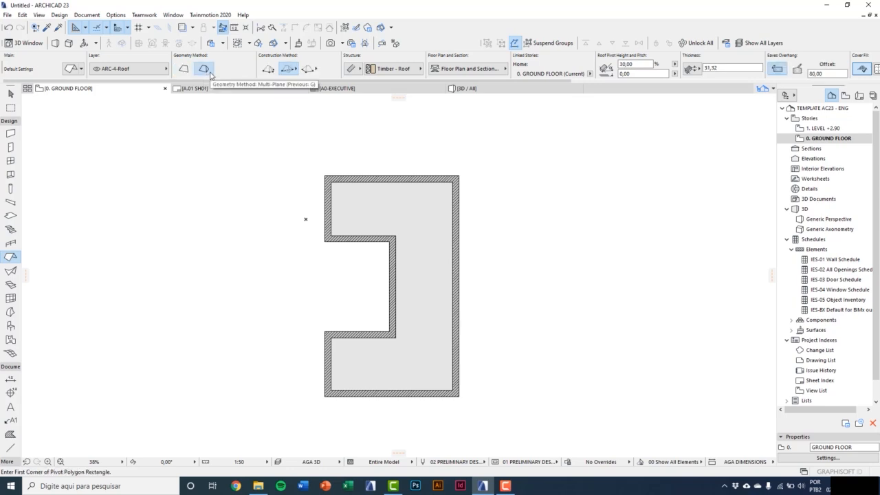
{"action": "left_click", "coordinate": [413, 227]}
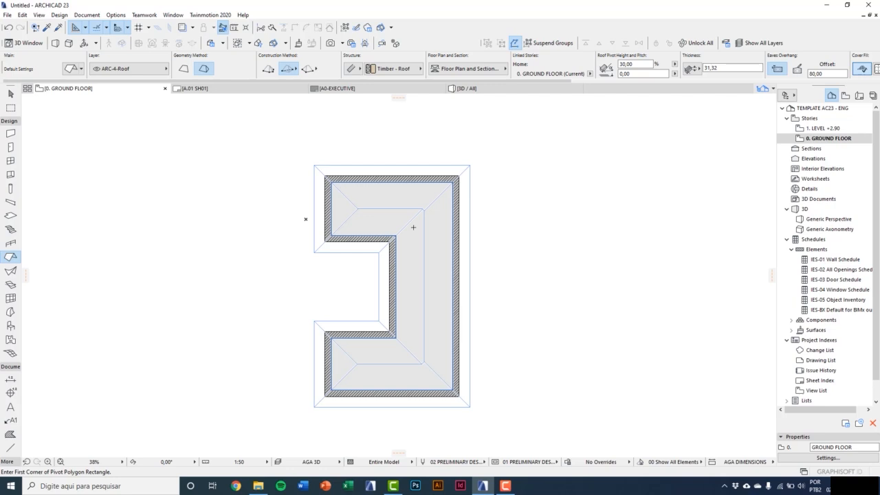
{"action": "left_click", "coordinate": [413, 227]}
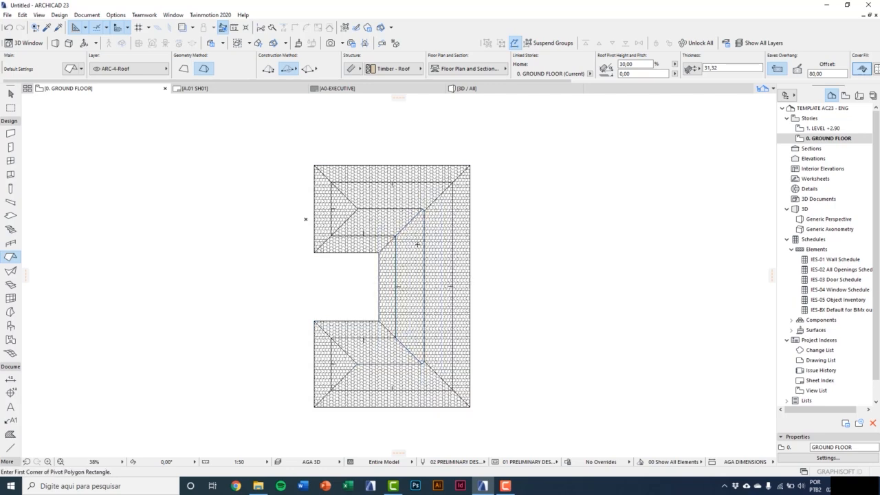
{"action": "middle_click_drag", "start_coordinate": [418, 245], "coordinate": [399, 241]}
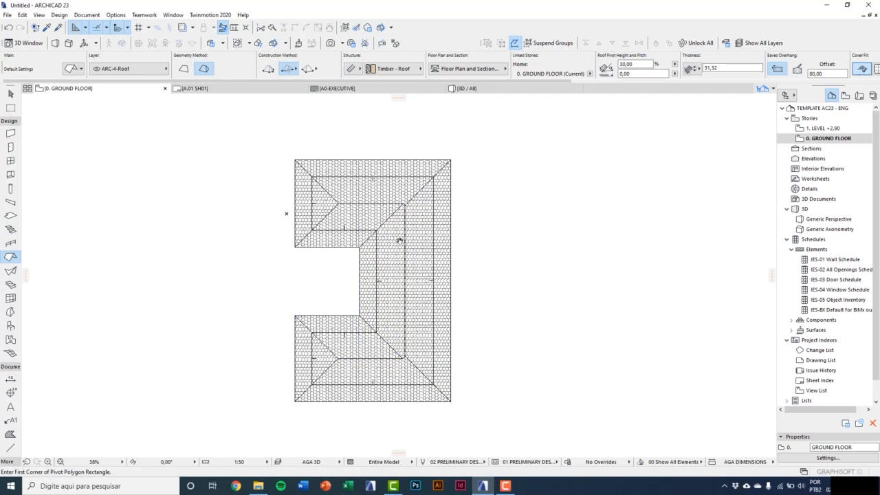
Step: Raise the roof vertically in the 3D view from ground level to the top of the walls
{"action": "key", "text": "F3"}
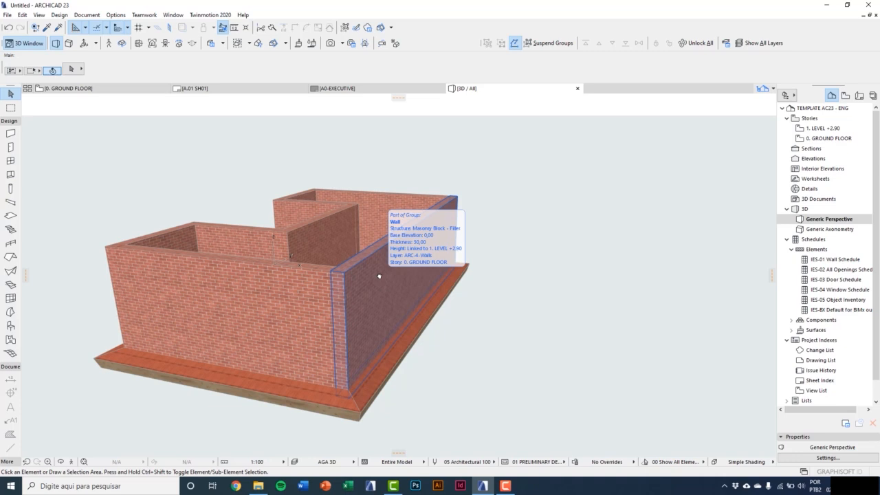
{"action": "left_click", "coordinate": [370, 401]}
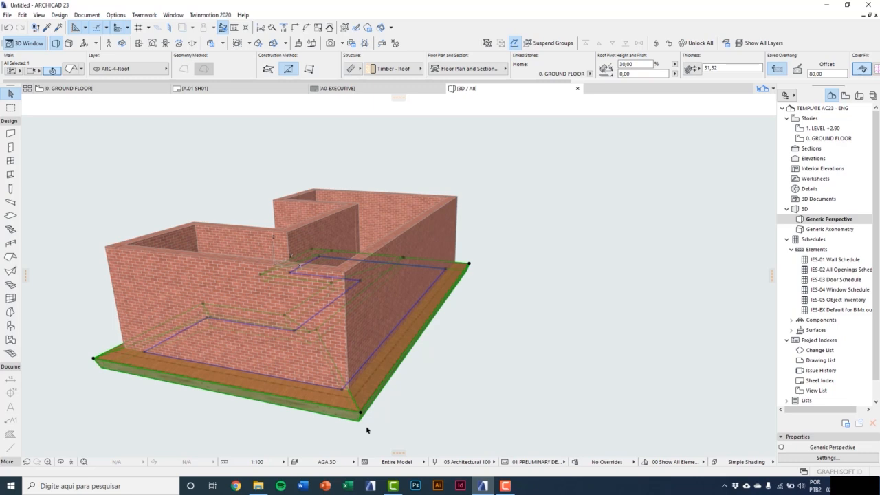
{"action": "left_click", "coordinate": [362, 415]}
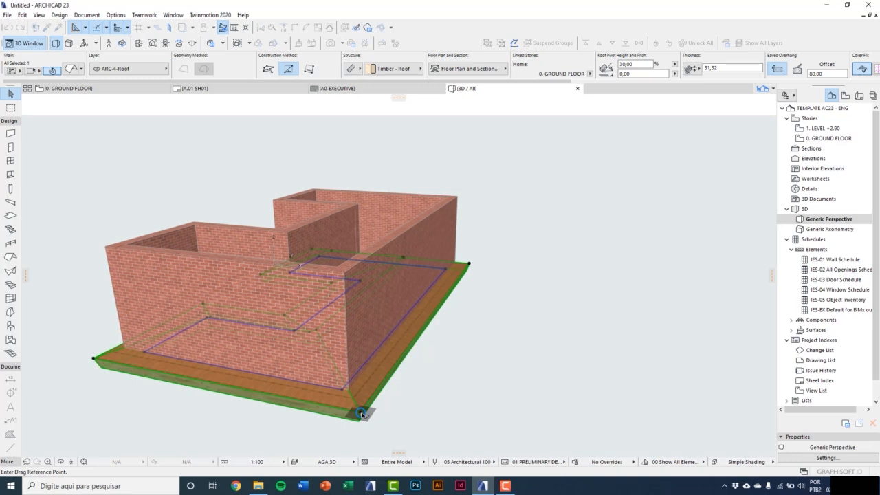
{"action": "left_click", "coordinate": [362, 414]}
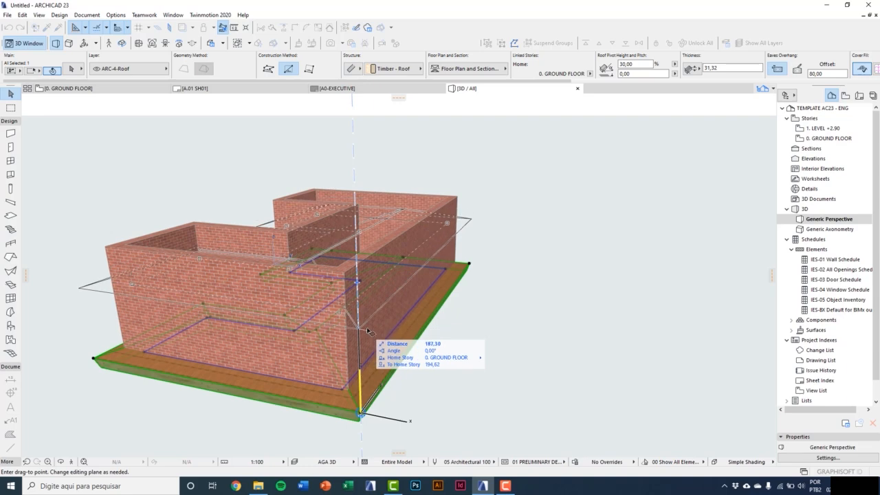
{"action": "left_click", "coordinate": [346, 275]}
{"action": "key", "text": "Escape"}
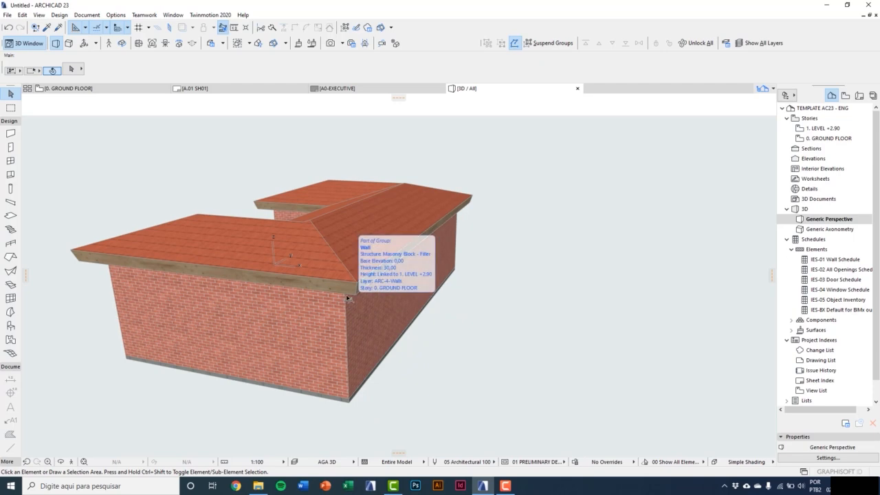
Step: Inspect the roofed building in 3D and delete all of its elements from the ground floor plan
{"action": "middle_click_drag", "start_coordinate": [346, 296], "coordinate": [353, 315]}
{"action": "scroll", "coordinate": [475, 318], "scroll_direction": "down", "scroll_amount": 4}
{"action": "scroll", "coordinate": [358, 317], "scroll_direction": "up", "scroll_amount": 3}
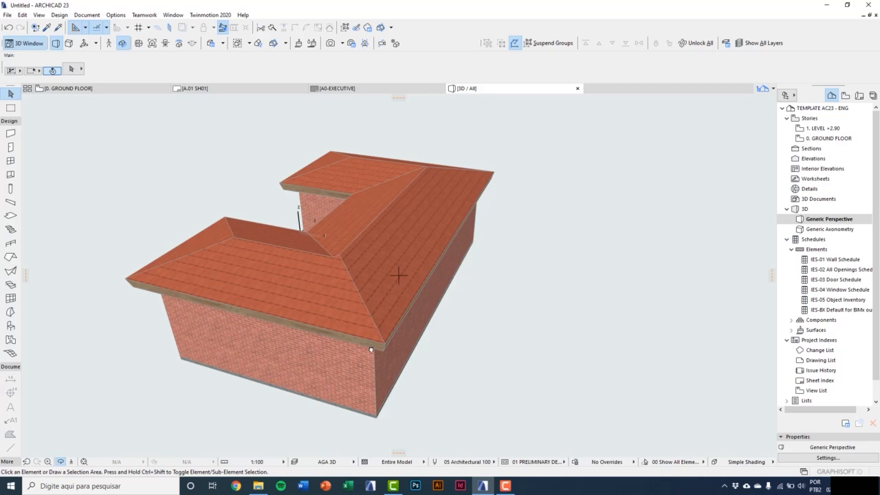
{"action": "middle_click_drag", "start_coordinate": [371, 350], "coordinate": [424, 344], "text": "shift"}
{"action": "key", "text": "F2"}
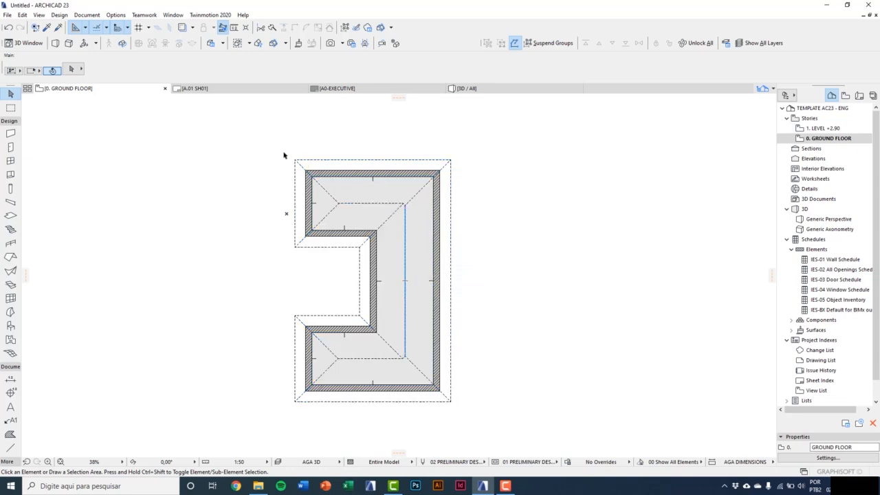
{"action": "scroll", "coordinate": [278, 151], "scroll_direction": "down", "scroll_amount": 2}
{"action": "left_click_drag", "start_coordinate": [251, 123], "coordinate": [413, 334]}
{"action": "key", "text": "Delete"}
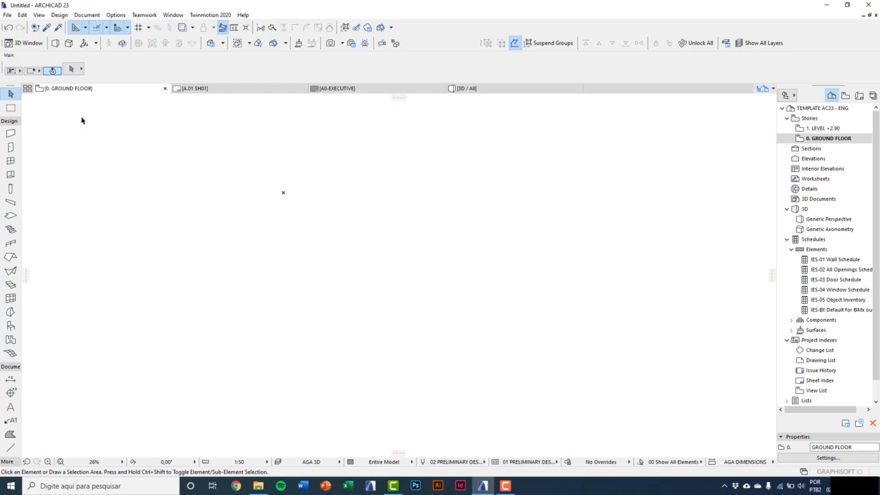
Step: Review the file formats for saving the project from the floor plan, trying Solo Project (*.pln) and Archive Project (*.pla), without saving
{"action": "left_click", "coordinate": [8, 14]}
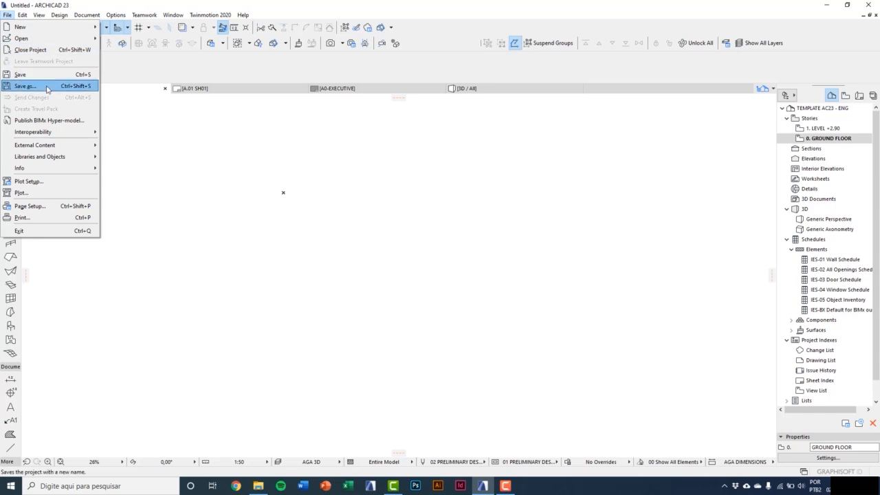
{"action": "left_click", "coordinate": [47, 86]}
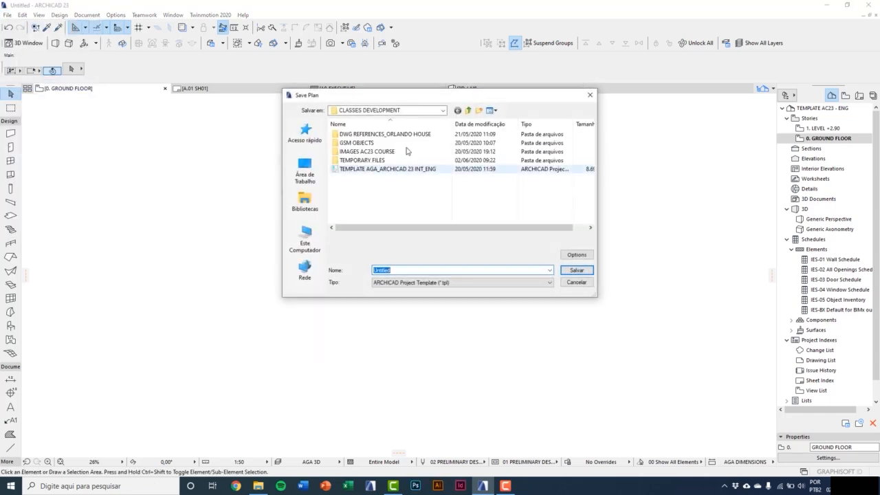
{"action": "left_click_drag", "start_coordinate": [376, 101], "coordinate": [335, 128]}
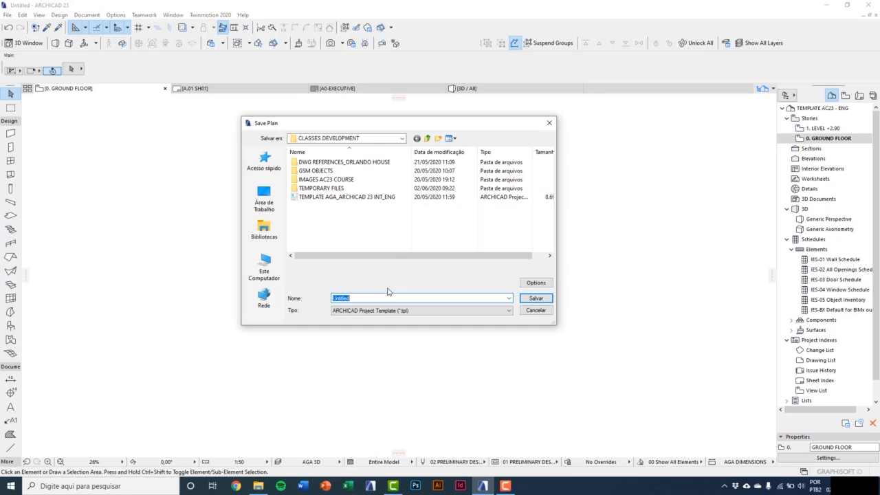
{"action": "left_click", "coordinate": [391, 310]}
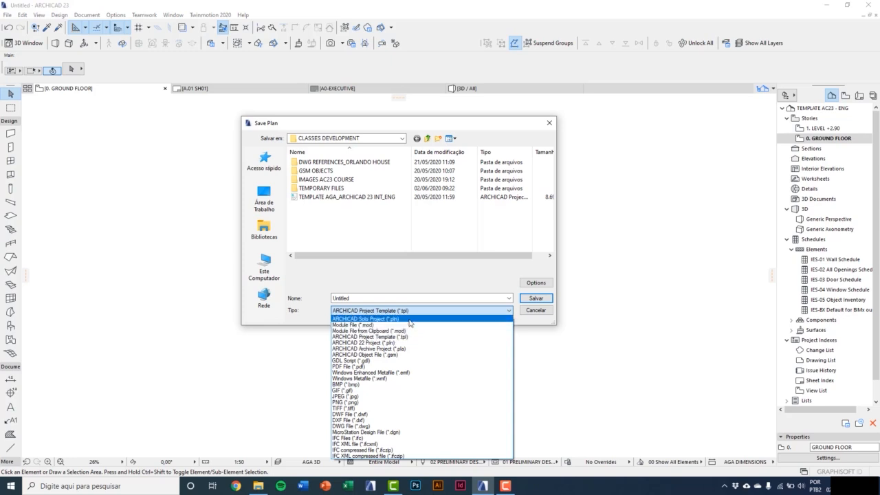
{"action": "left_click", "coordinate": [410, 320]}
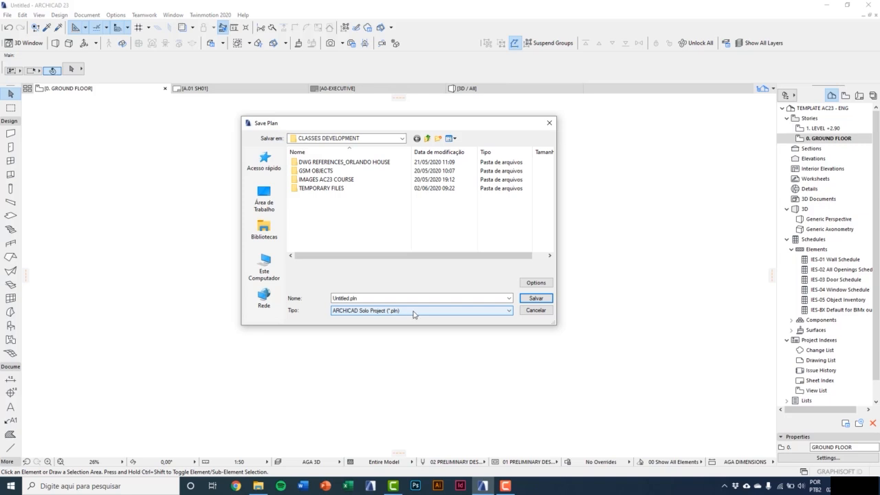
{"action": "left_click", "coordinate": [410, 313]}
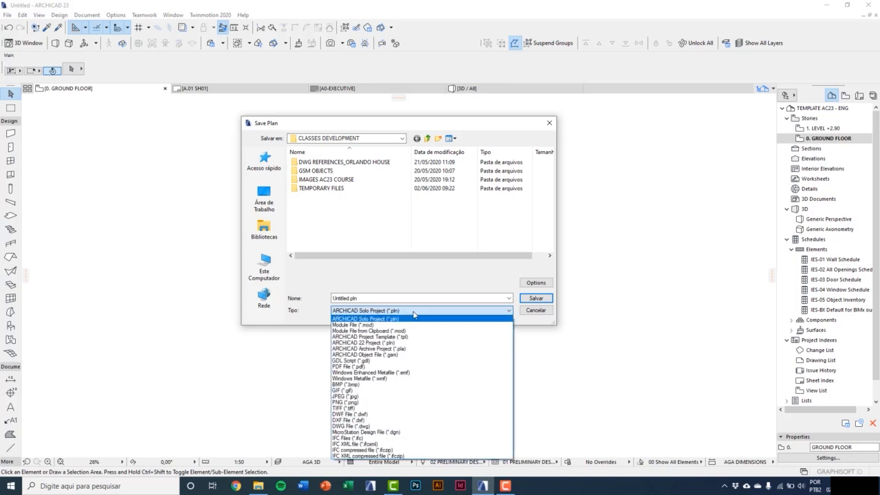
{"action": "left_click", "coordinate": [410, 350]}
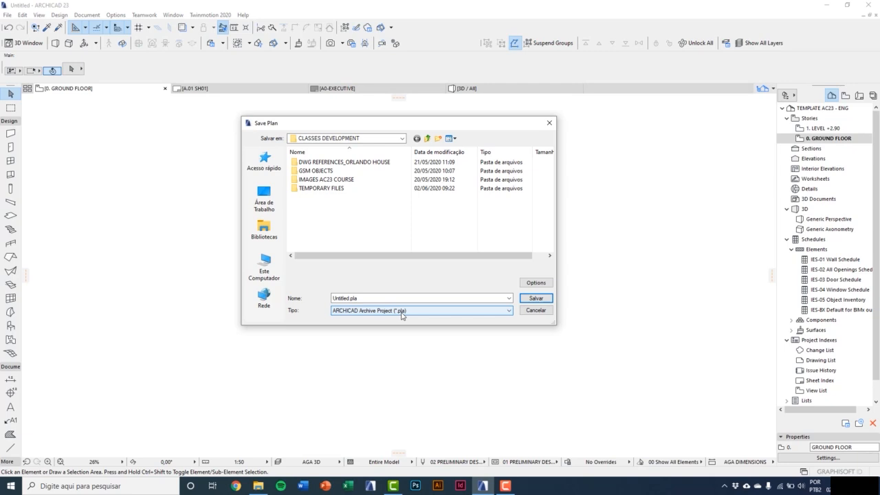
{"action": "left_click", "coordinate": [402, 312]}
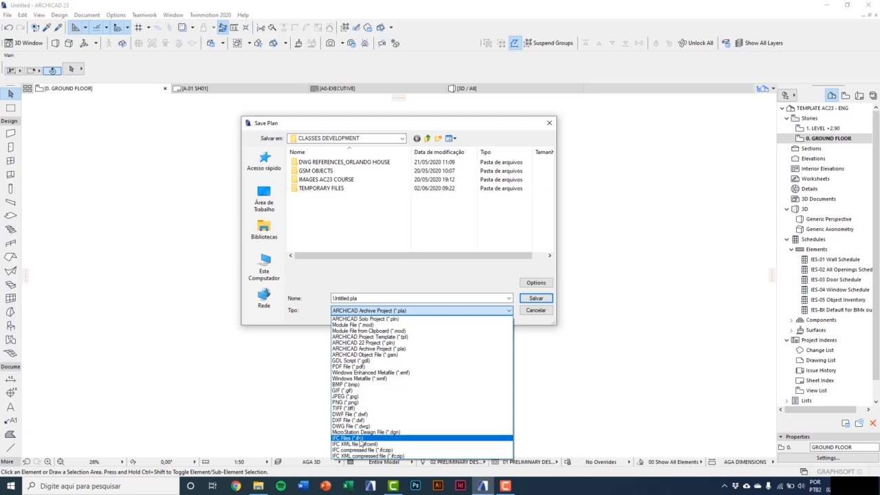
{"action": "left_click", "coordinate": [531, 132]}
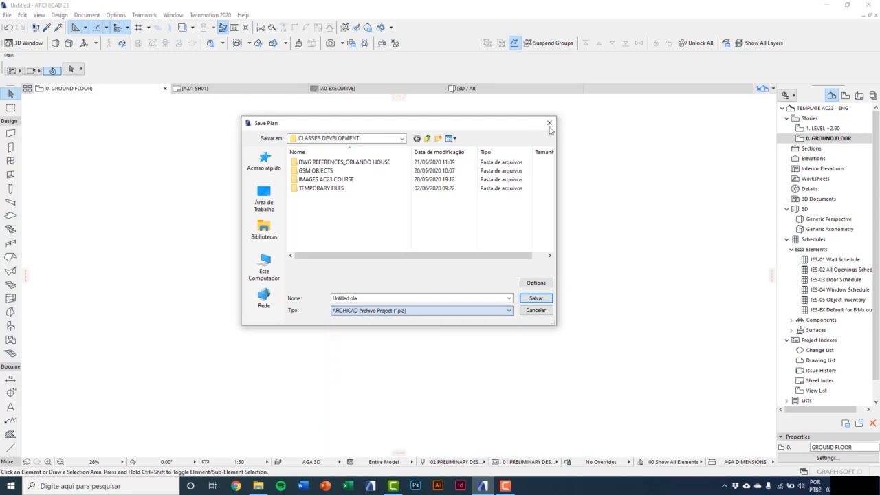
{"action": "left_click", "coordinate": [550, 123]}
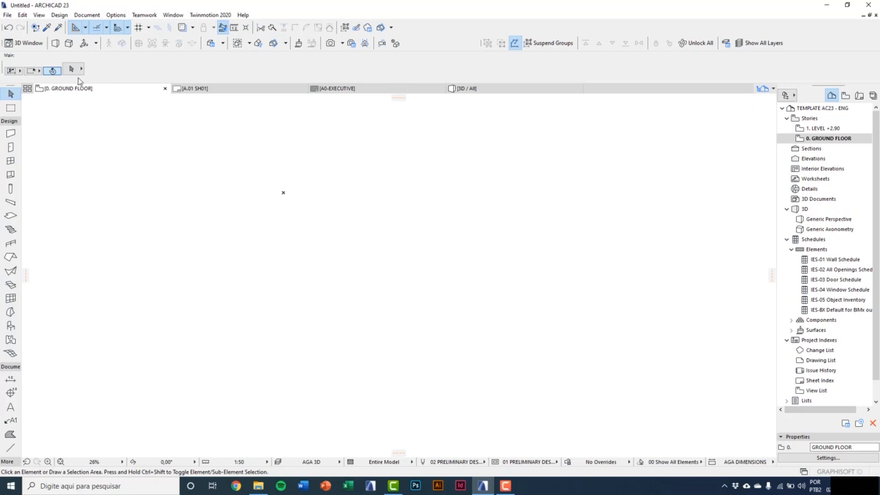
Step: Review the file formats offered for saving the project from the 3D view, without saving
{"action": "key", "text": "F3"}
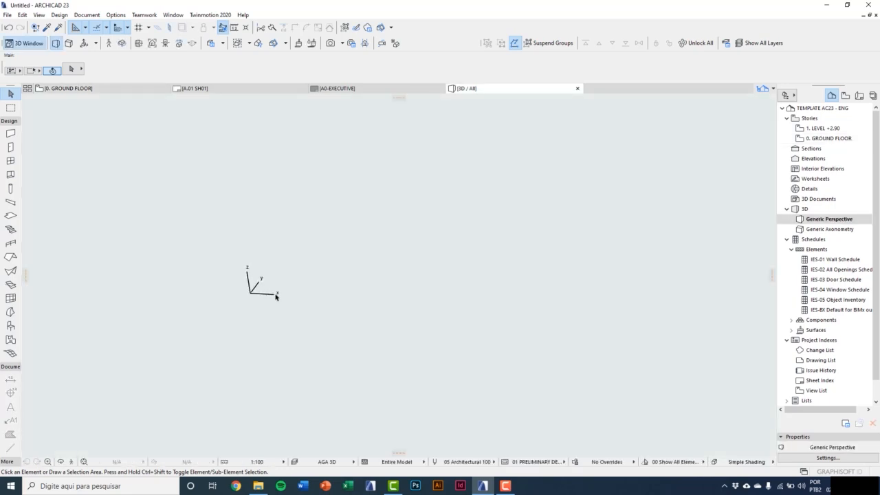
{"action": "middle_click_drag", "start_coordinate": [276, 296], "coordinate": [277, 299]}
{"action": "left_click", "coordinate": [7, 15]}
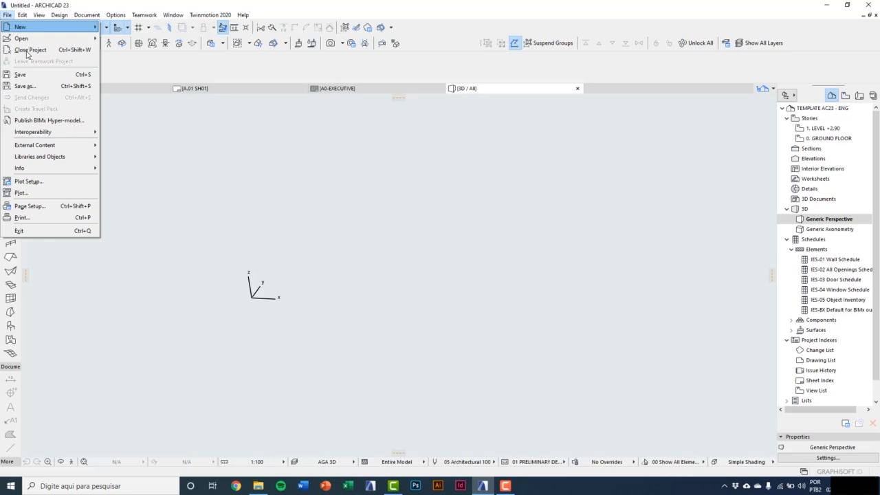
{"action": "left_click", "coordinate": [40, 87]}
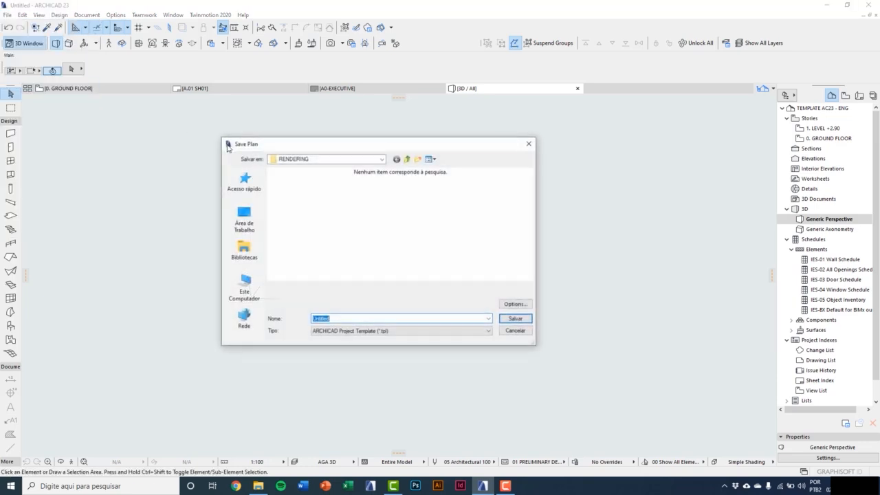
{"action": "left_click", "coordinate": [390, 332]}
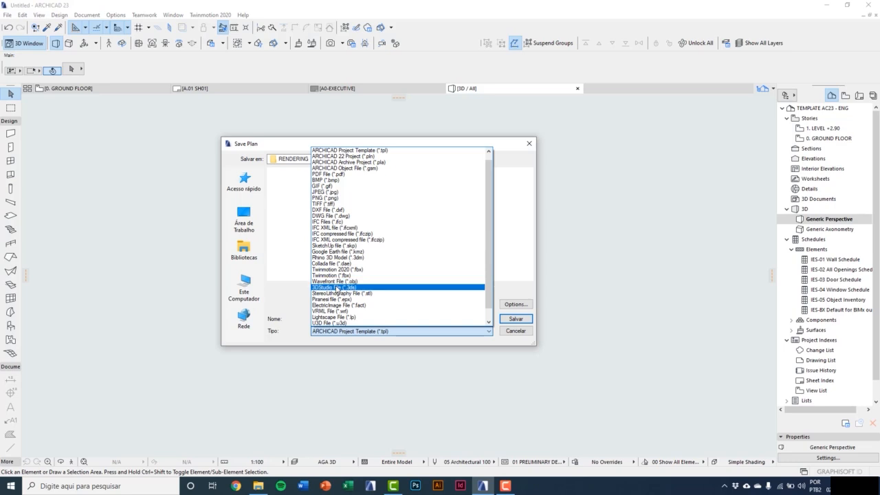
{"action": "left_click", "coordinate": [530, 144]}
{"action": "left_click", "coordinate": [530, 145]}
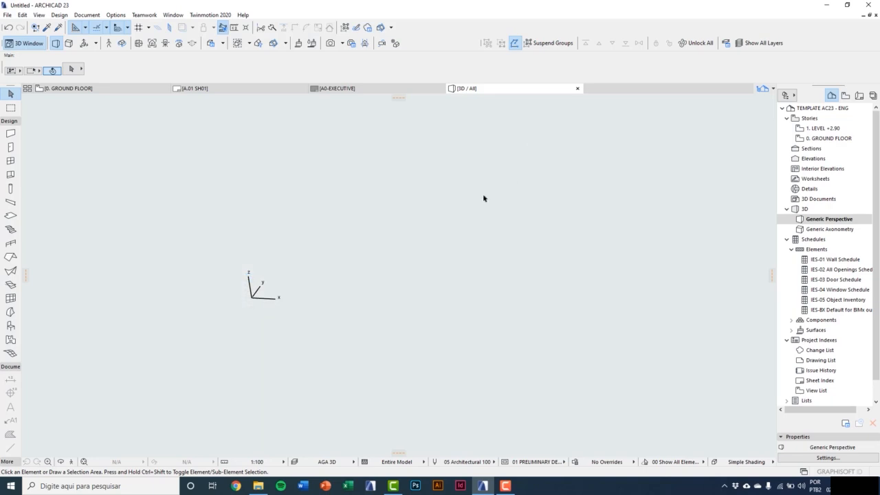
Step: Review the Data Safety & Integrity settings from the ground floor plan, checking the recovery file saving mode, backup copy option and undo limit
{"action": "key", "text": "F2"}
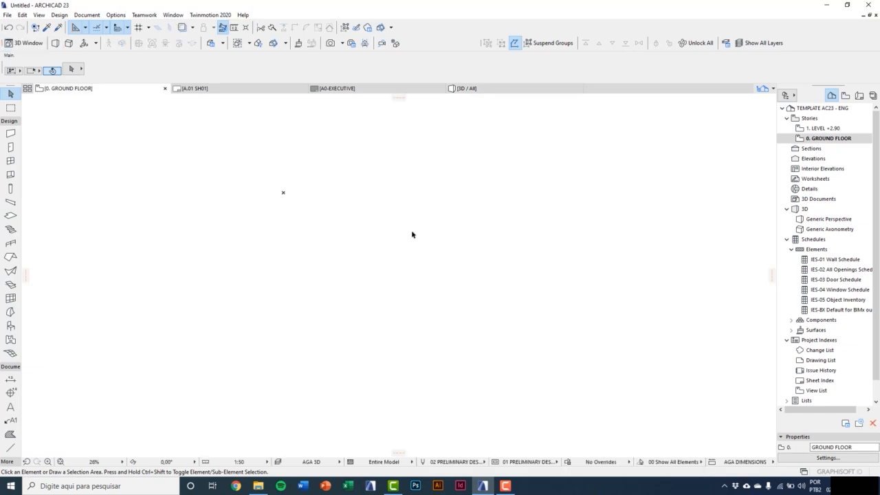
{"action": "left_click", "coordinate": [117, 16]}
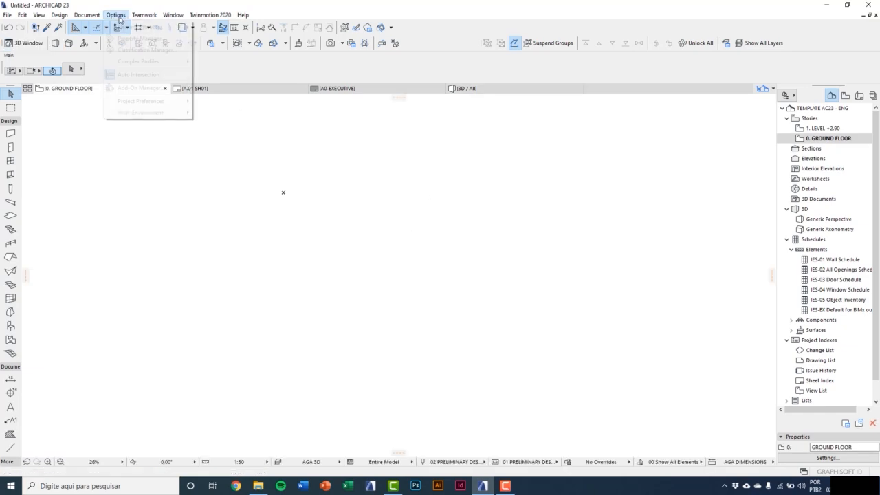
{"action": "mouse_move", "coordinate": [149, 115]}
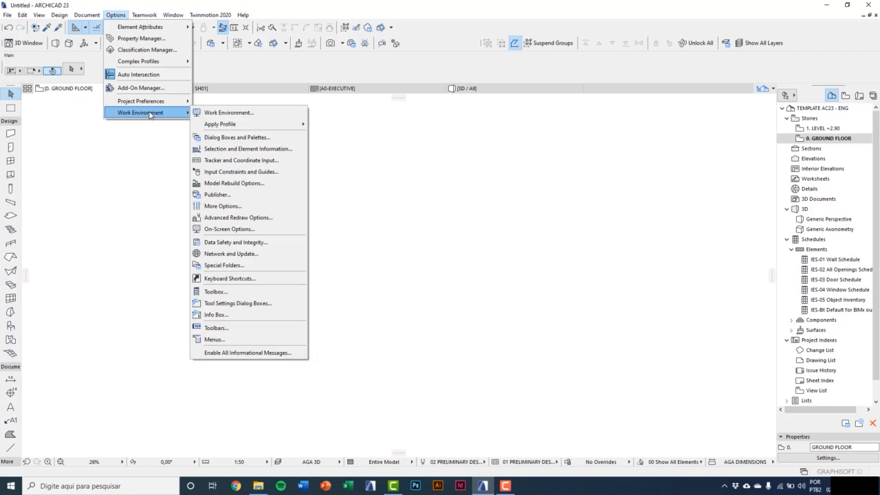
{"action": "left_click", "coordinate": [270, 246]}
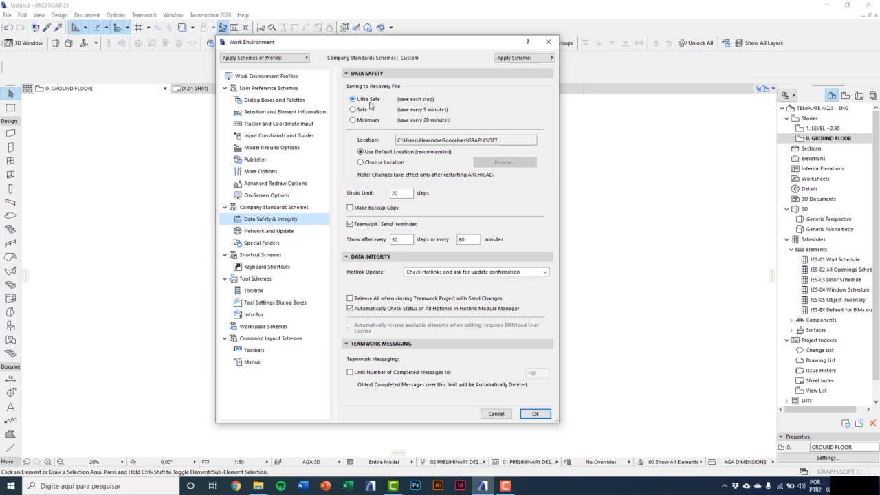
{"action": "left_click", "coordinate": [354, 110]}
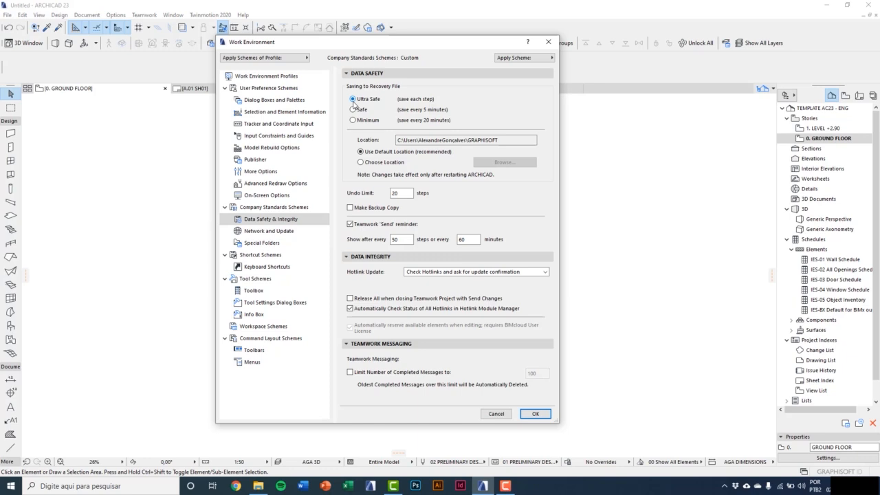
{"action": "left_click", "coordinate": [351, 209]}
{"action": "left_click", "coordinate": [351, 208]}
{"action": "double_click", "coordinate": [393, 193]}
{"action": "left_click", "coordinate": [530, 414]}
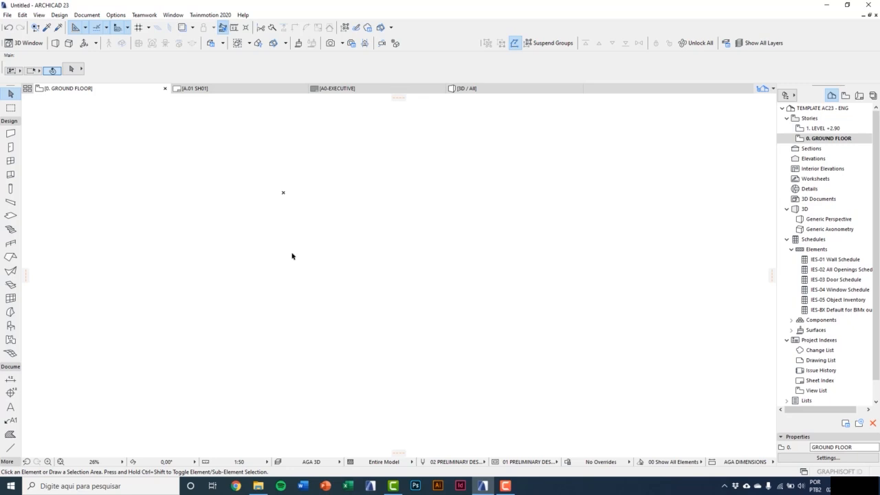
Step: Open the layer settings, resize the window, and examine the layers from ARC-1-Worksheet through ARC-4-Ceiling Finishes
{"action": "key", "text": "ctrl+l"}
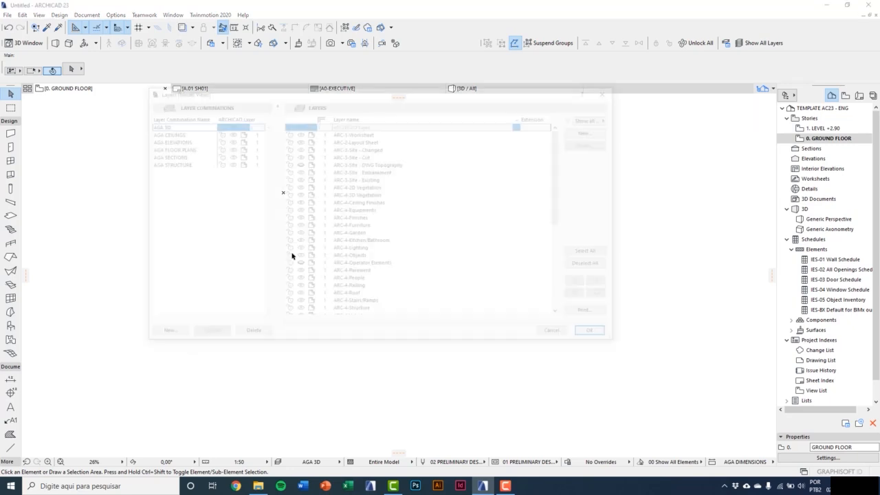
{"action": "left_click_drag", "start_coordinate": [351, 98], "coordinate": [384, 138]}
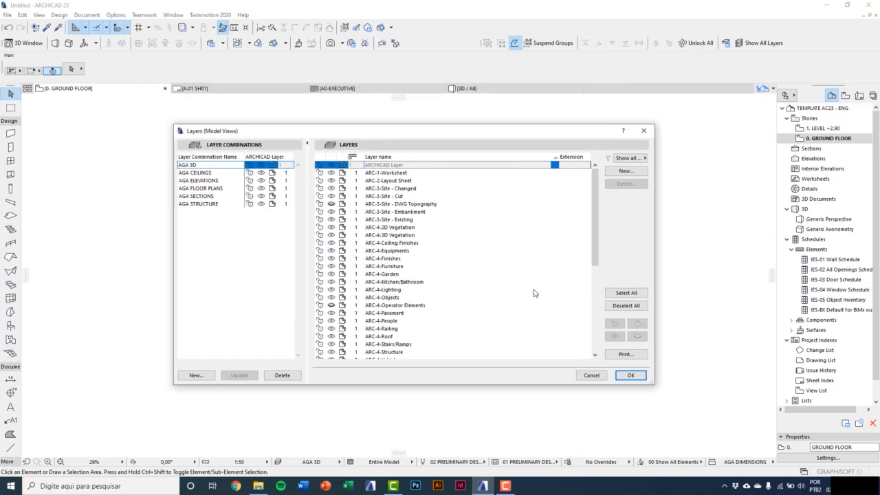
{"action": "left_click_drag", "start_coordinate": [633, 392], "coordinate": [554, 398]}
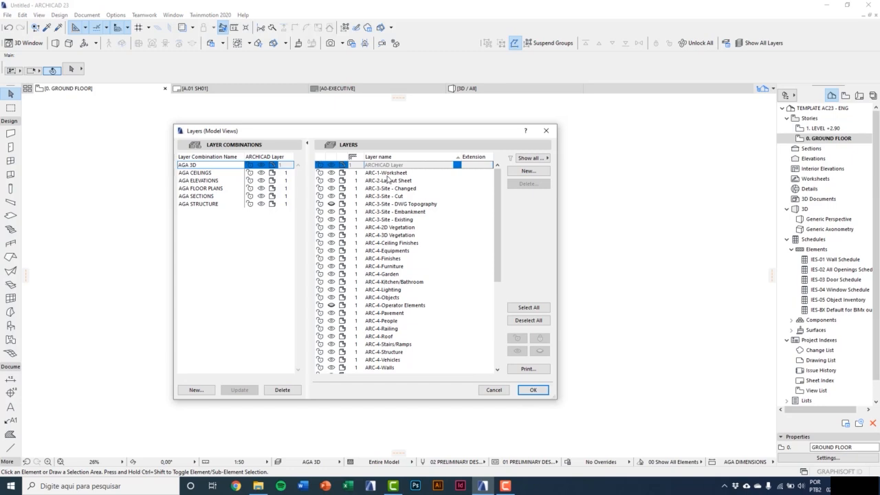
{"action": "left_click", "coordinate": [388, 174]}
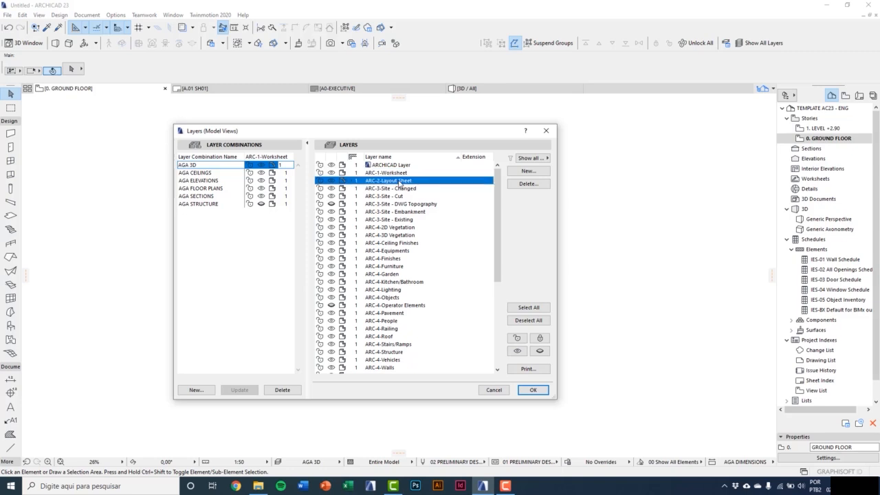
{"action": "left_click", "coordinate": [399, 181]}
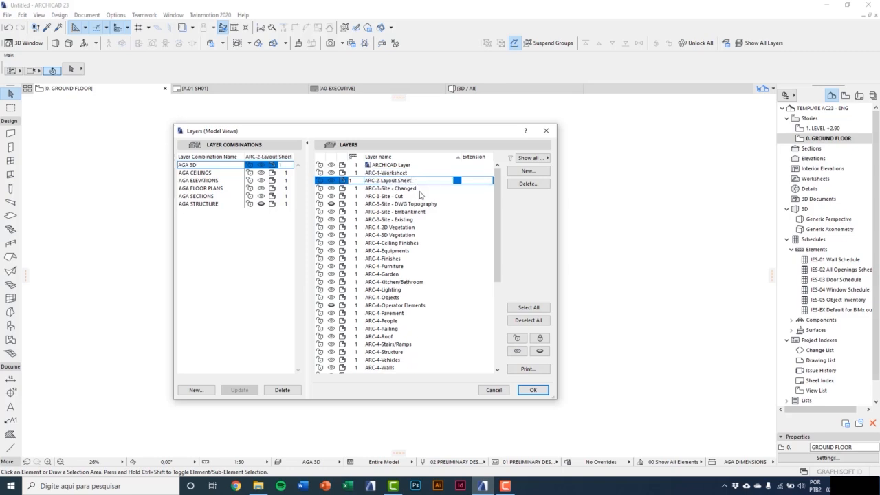
{"action": "left_click", "coordinate": [420, 189]}
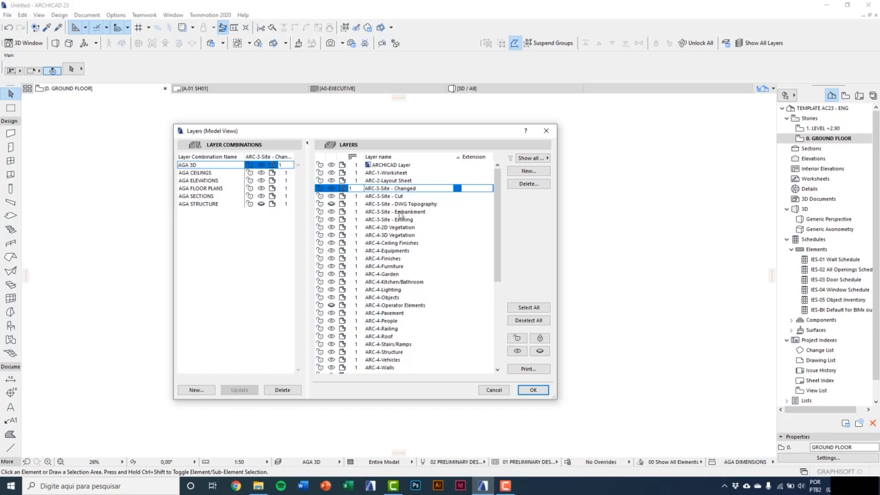
{"action": "left_click", "coordinate": [396, 244]}
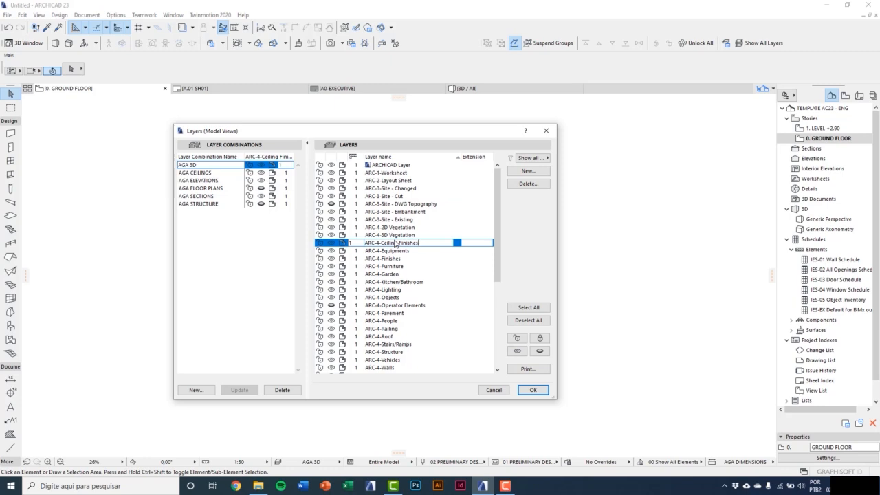
Step: Examine the remaining layer groups, from ARC-5-2D Drawings and ARC-6 ceiling layers to the Teamwork layers
{"action": "scroll", "coordinate": [396, 275], "scroll_direction": "down", "scroll_amount": 4}
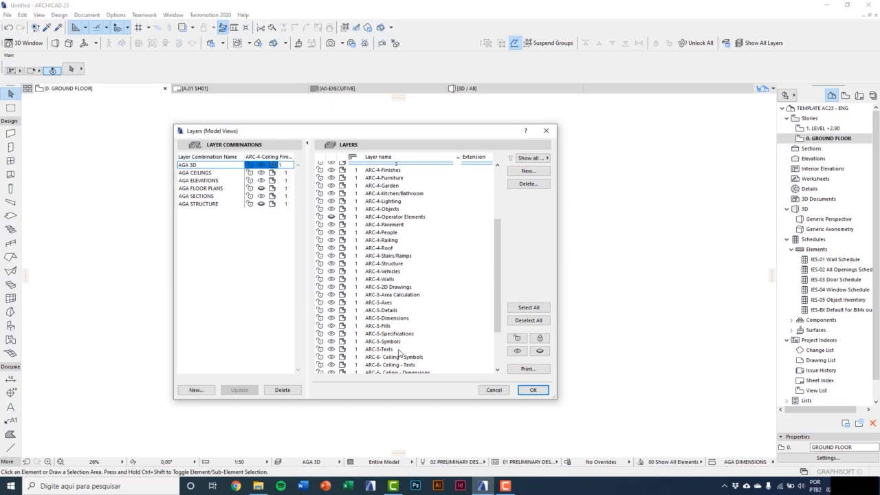
{"action": "scroll", "coordinate": [395, 292], "scroll_direction": "down", "scroll_amount": 1}
{"action": "left_click", "coordinate": [398, 259]}
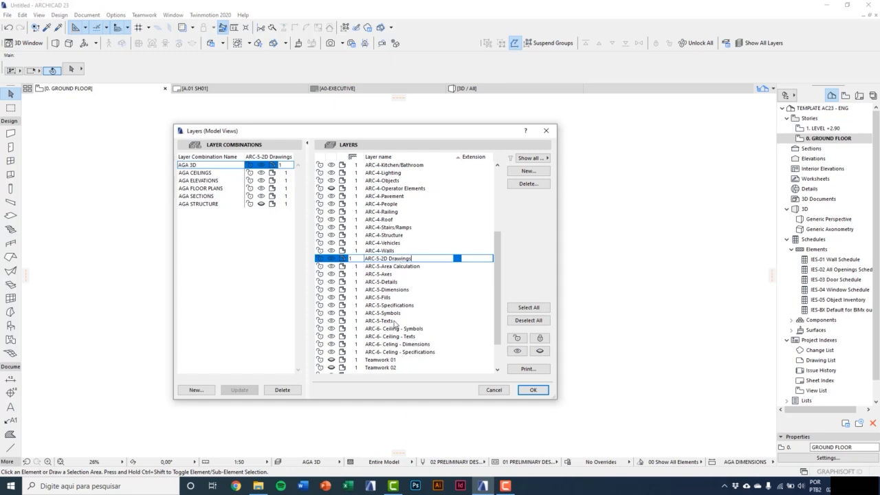
{"action": "scroll", "coordinate": [396, 323], "scroll_direction": "down", "scroll_amount": 2}
{"action": "left_click", "coordinate": [394, 291]}
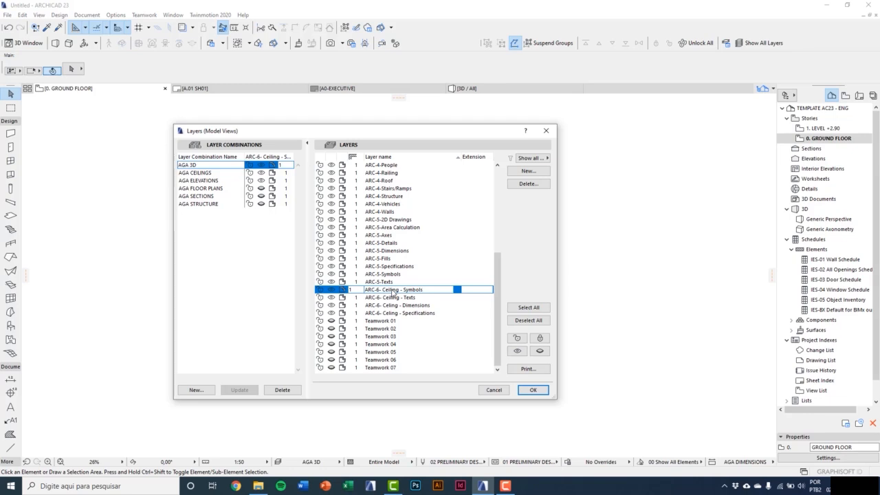
{"action": "left_click", "coordinate": [389, 328]}
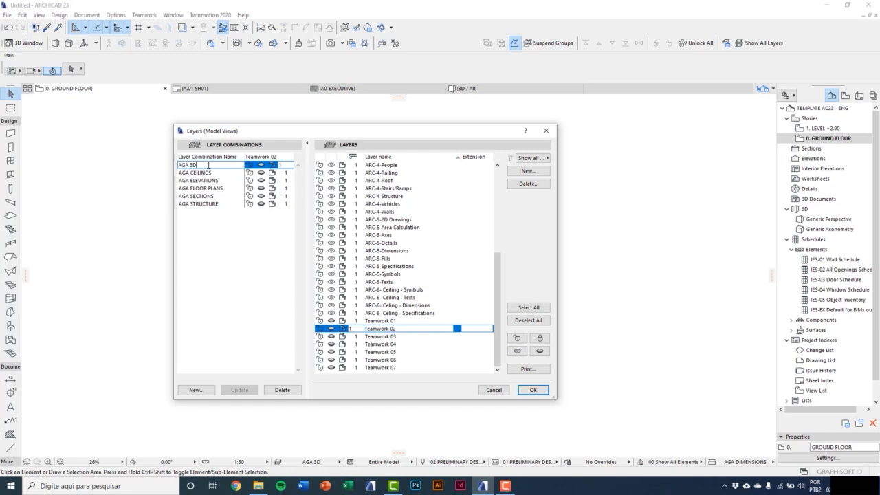
Step: Compare the ARC-4-Furniture layer's visibility in the AGA FLOOR PLANS and AGA SECTIONS layer combinations
{"action": "left_click", "coordinate": [212, 188]}
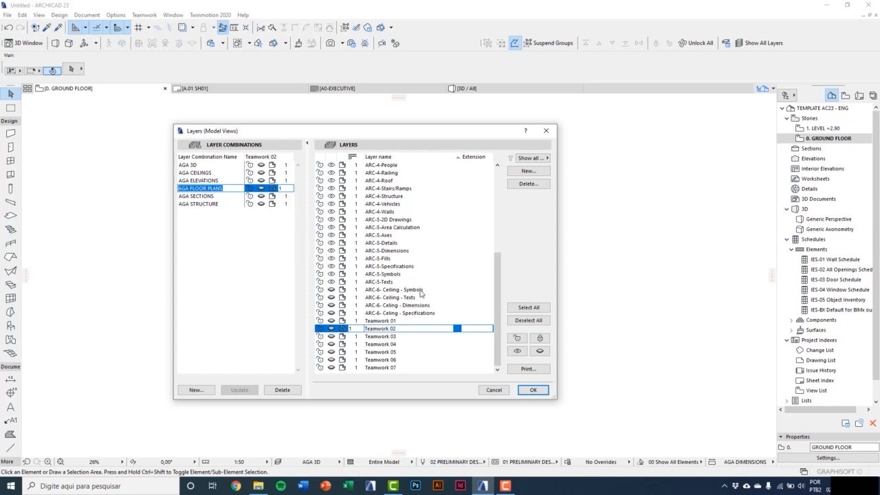
{"action": "scroll", "coordinate": [413, 295], "scroll_direction": "up", "scroll_amount": 4}
{"action": "scroll", "coordinate": [413, 294], "scroll_direction": "up", "scroll_amount": 1}
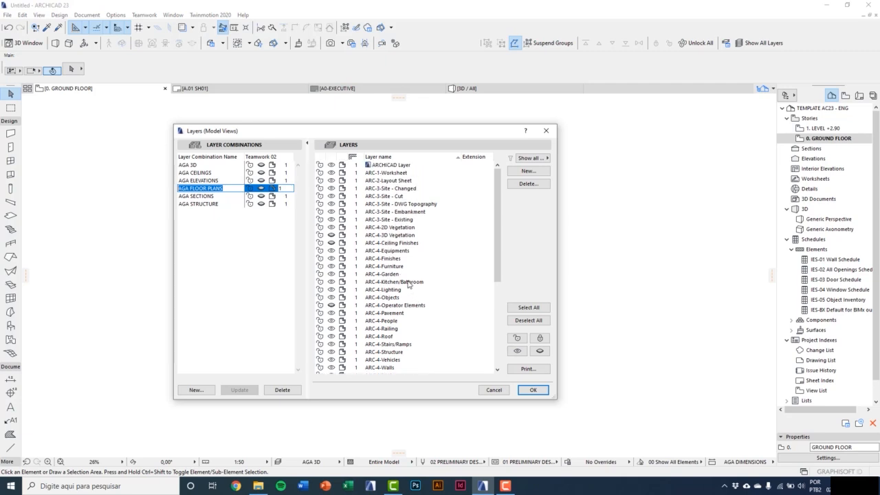
{"action": "left_click", "coordinate": [400, 266]}
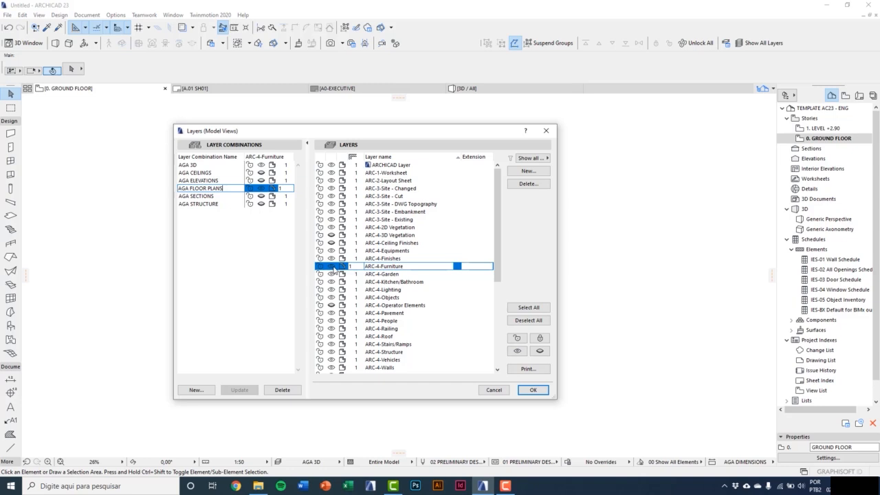
{"action": "left_click", "coordinate": [206, 196]}
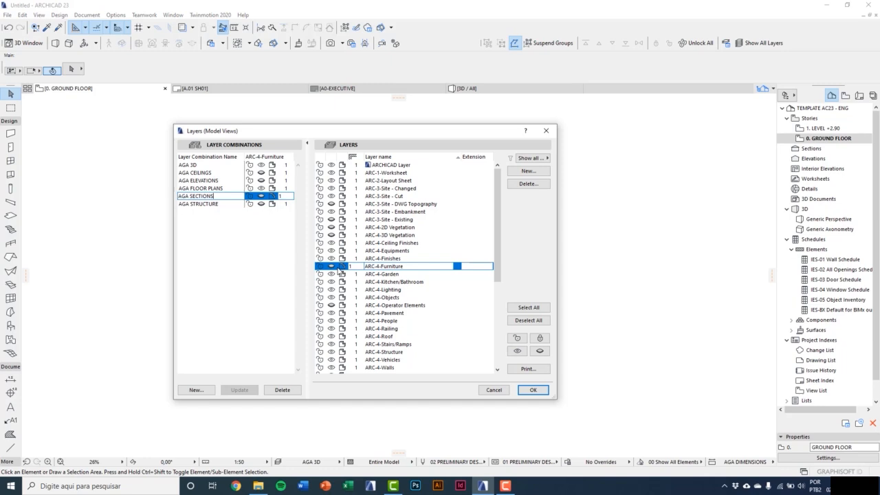
Step: Examine the visibility of the ARC-4-Structure and ARC-4-Stairs/Ramps layers in the AGA STRUCTURE layer combination
{"action": "left_click", "coordinate": [219, 205]}
{"action": "scroll", "coordinate": [376, 232], "scroll_direction": "down", "scroll_amount": 3}
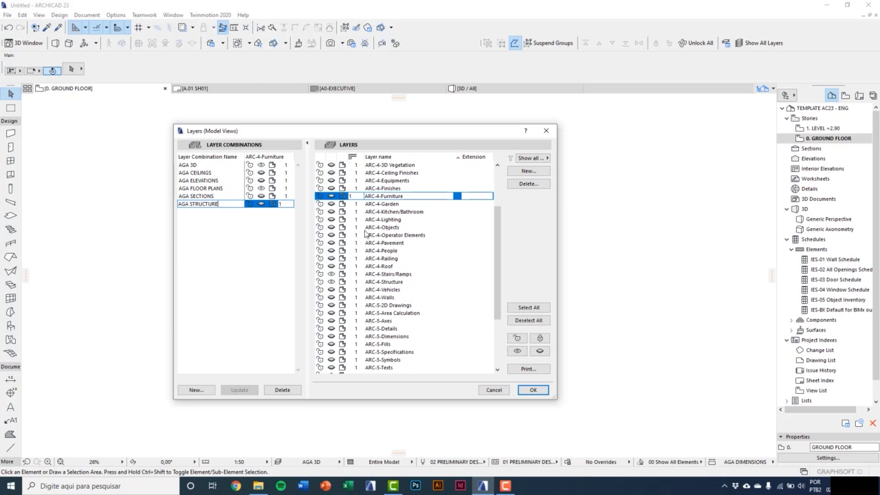
{"action": "left_click", "coordinate": [410, 274]}
{"action": "left_click", "coordinate": [416, 282]}
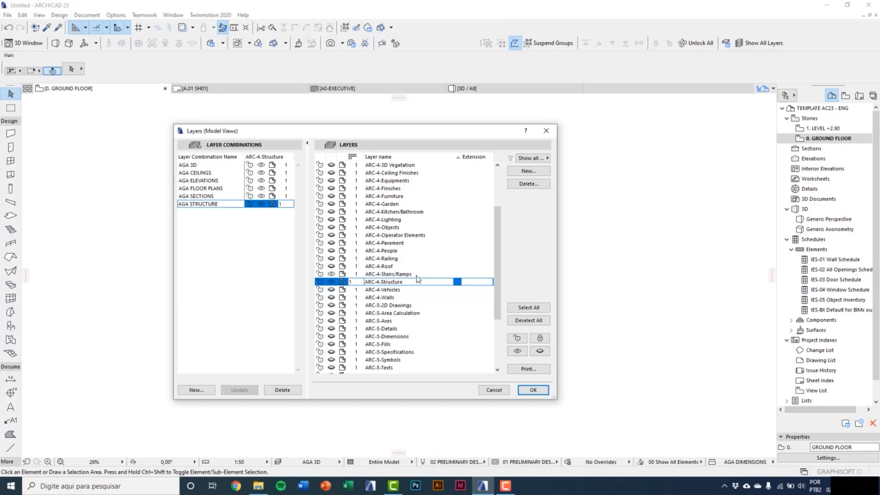
{"action": "left_click", "coordinate": [416, 277]}
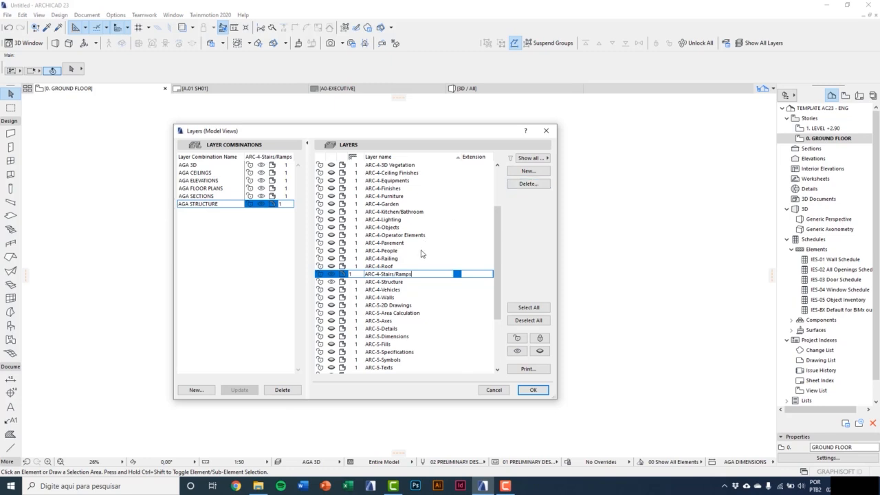
Step: Try to edit the ARC-4-Stairs/Ramps layer name and leave the layer settings without applying changes
{"action": "mouse_move", "coordinate": [420, 274]}
{"action": "left_mouse_down"}
{"action": "mouse_move", "coordinate": [389, 274]}
{"action": "mouse_move", "coordinate": [403, 274]}
{"action": "left_mouse_up"}
{"action": "left_click", "coordinate": [419, 269]}
{"action": "left_click", "coordinate": [416, 272]}
{"action": "type", "text": "d"}
{"action": "key", "text": "BackSpace"}
{"action": "key", "text": "BackSpace"}
{"action": "left_click", "coordinate": [548, 131]}
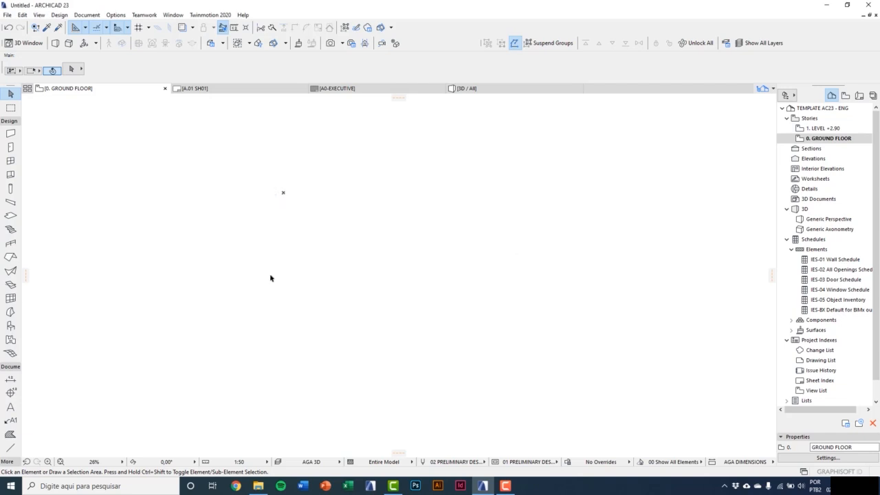
Step: Open the Pens & Color settings for model views and compare the 01 CONCEPTUAL CAD, 03 APPROVAL PROJECT and 04 BASIC AND EXECUTIVE pen sets
{"action": "left_click", "coordinate": [87, 14]}
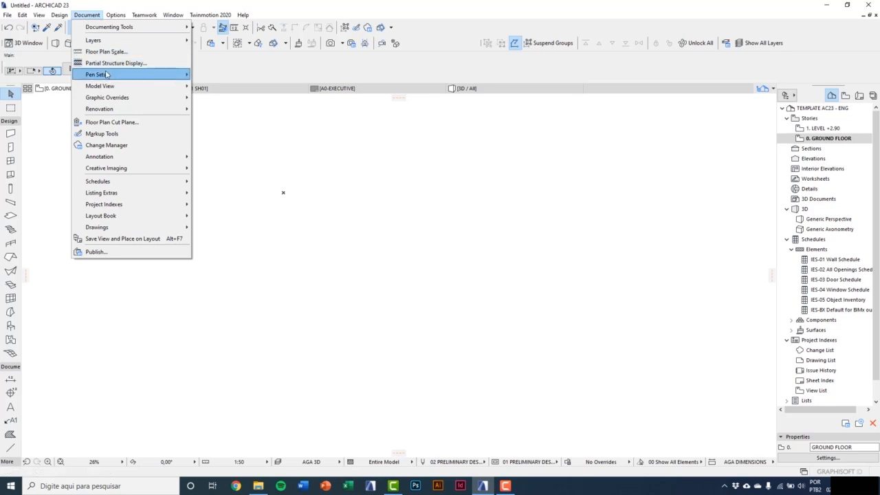
{"action": "mouse_move", "coordinate": [106, 74]}
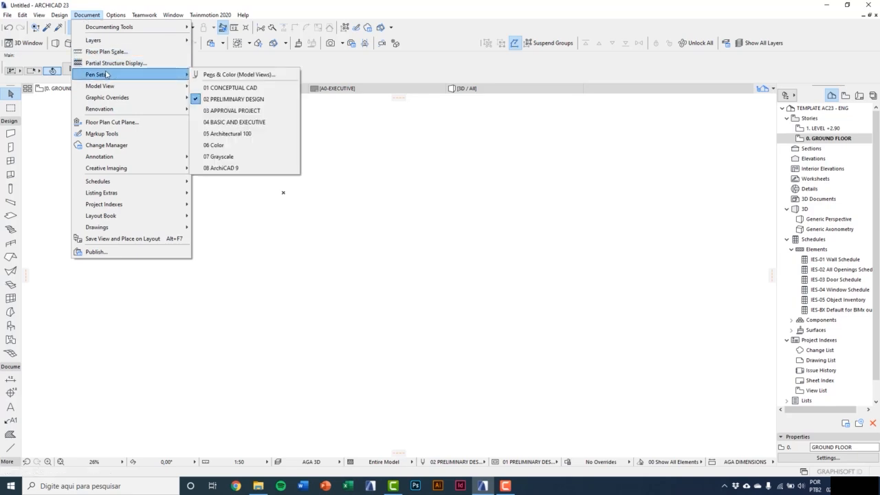
{"action": "left_click", "coordinate": [244, 77]}
{"action": "left_click_drag", "start_coordinate": [337, 84], "coordinate": [321, 96]}
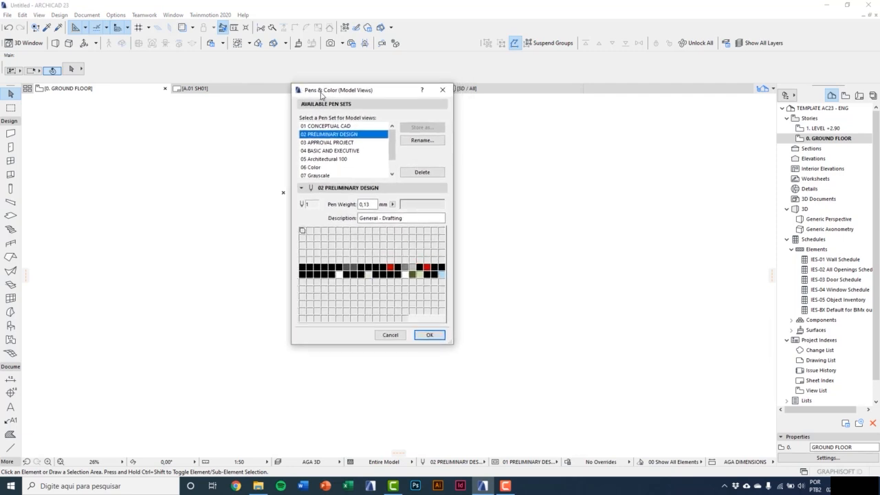
{"action": "left_click", "coordinate": [323, 143]}
{"action": "left_click", "coordinate": [322, 151]}
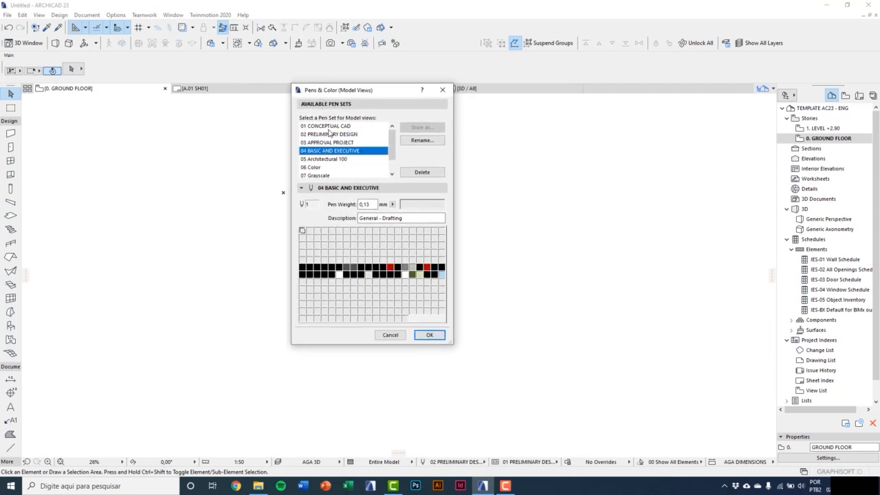
{"action": "left_click", "coordinate": [330, 127]}
{"action": "left_click", "coordinate": [329, 143]}
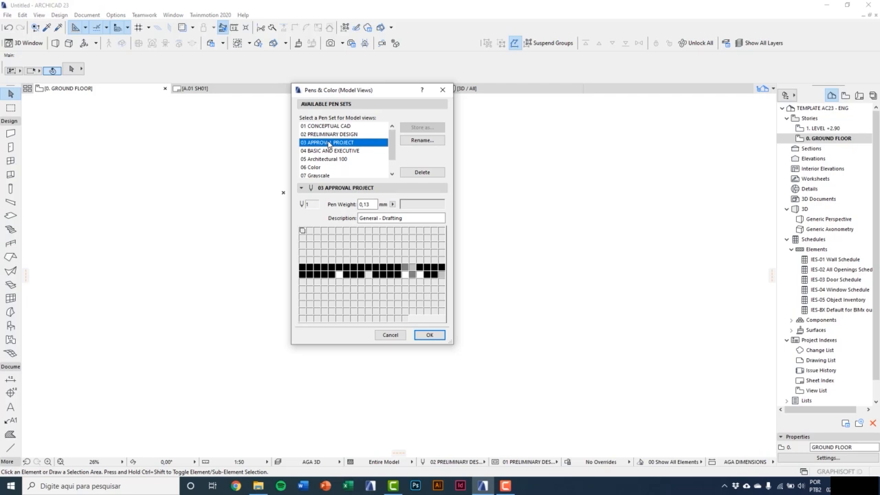
Step: Inspect pens 101 and 140 while comparing the project-phase pen sets, and confirm the settings with 02 PRELIMINARY DESIGN selected
{"action": "left_click", "coordinate": [304, 267]}
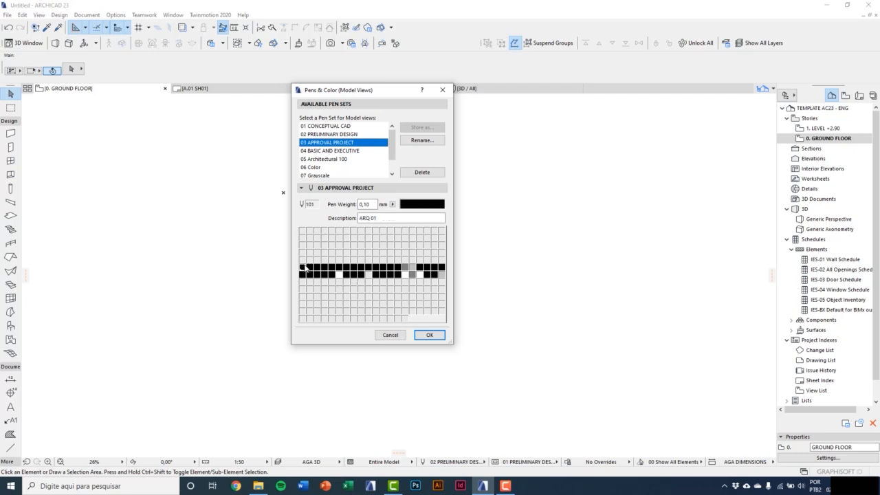
{"action": "left_click", "coordinate": [440, 274]}
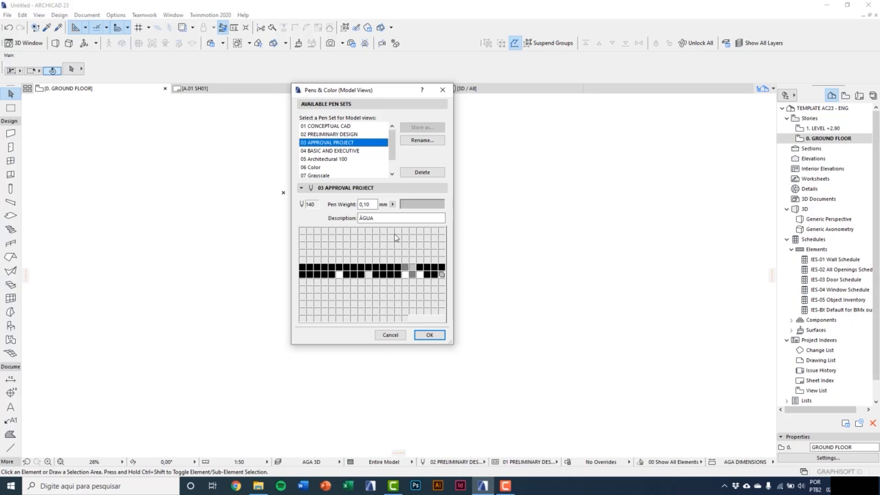
{"action": "left_click", "coordinate": [329, 135]}
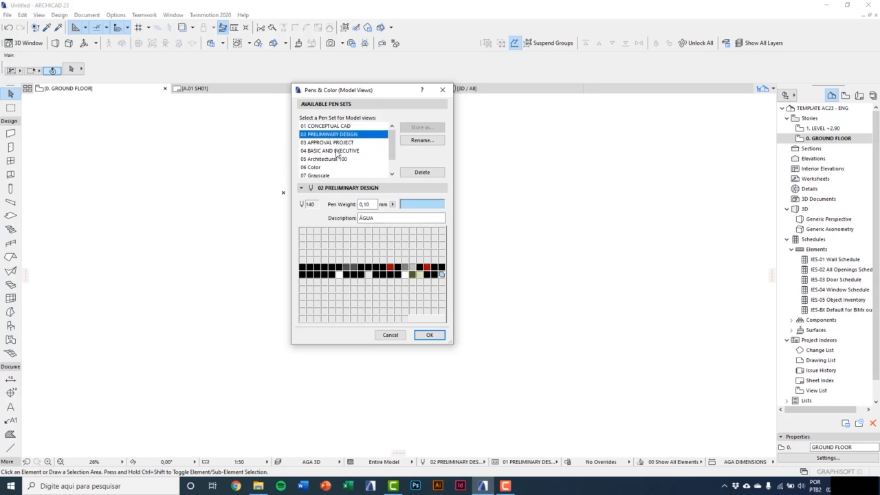
{"action": "left_click", "coordinate": [337, 151]}
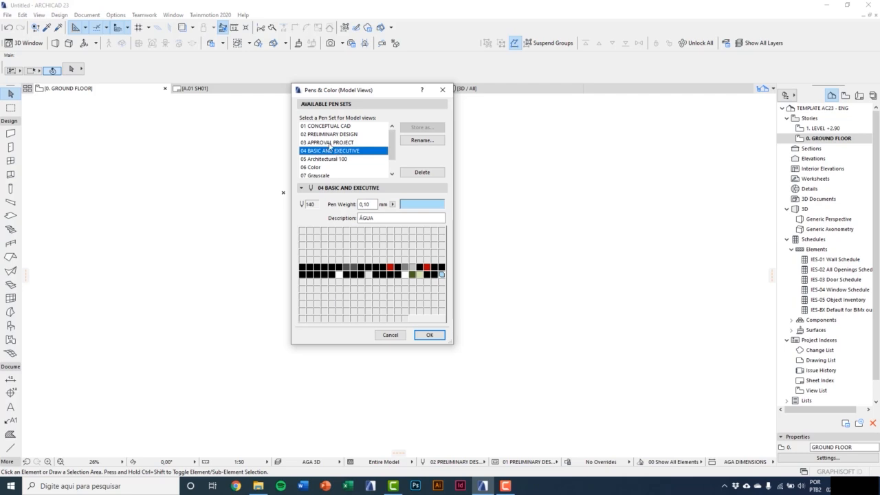
{"action": "left_click", "coordinate": [329, 128]}
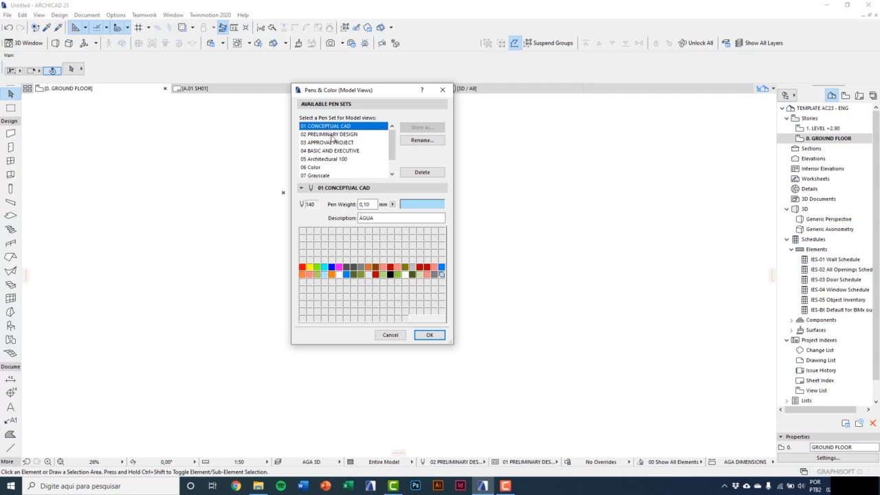
{"action": "left_click", "coordinate": [331, 135]}
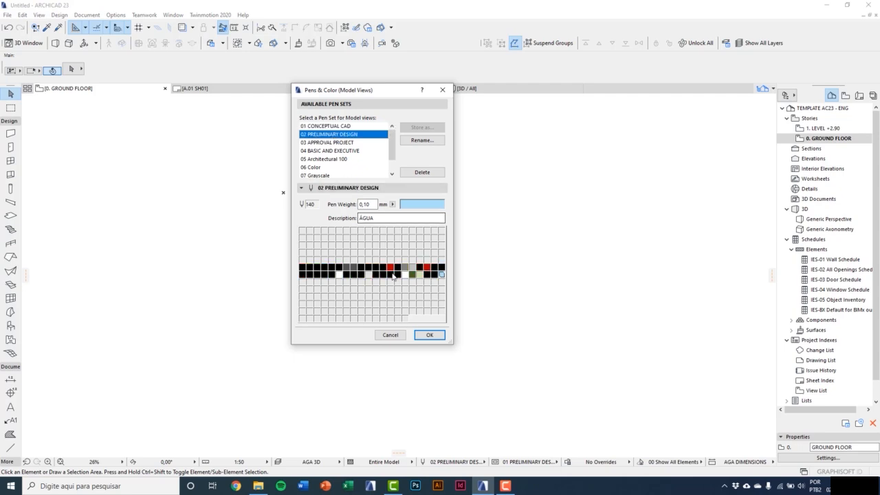
{"action": "left_click", "coordinate": [429, 335]}
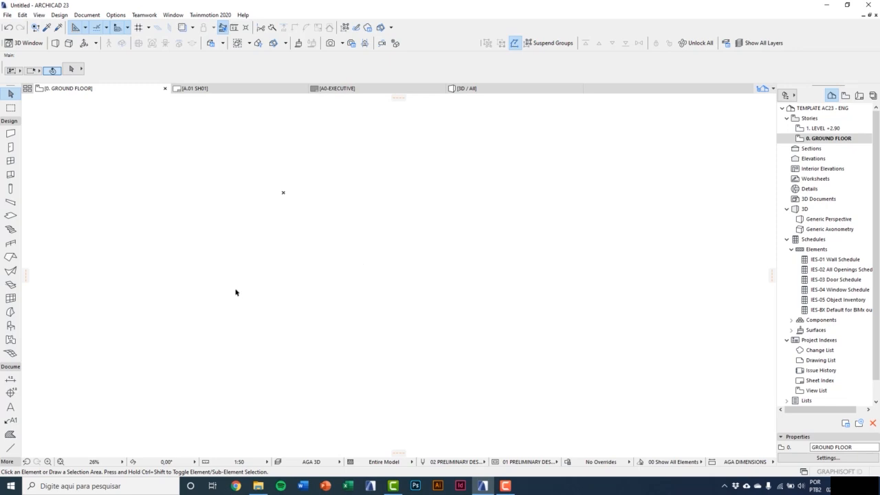
Step: Open the Model View Options and look through the construction element options of all five combinations, ending on 01 PRELIMINARY DESIGN
{"action": "left_click", "coordinate": [87, 16]}
{"action": "mouse_move", "coordinate": [125, 88]}
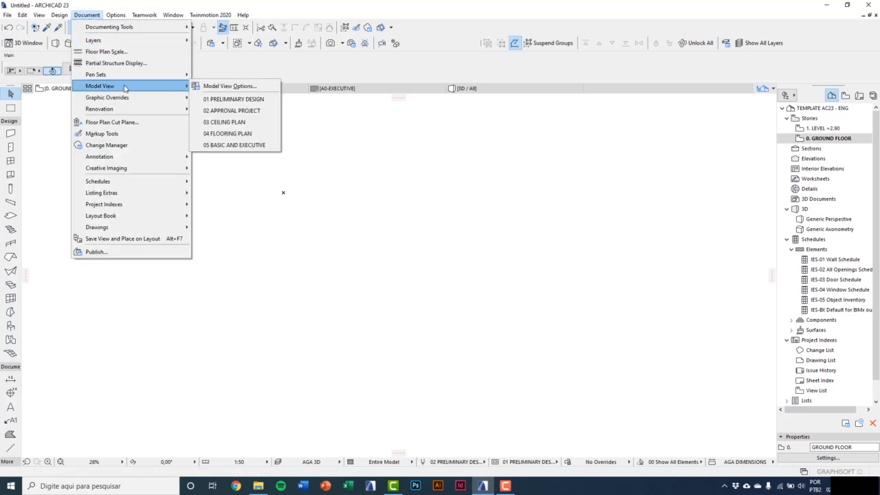
{"action": "left_click", "coordinate": [233, 87]}
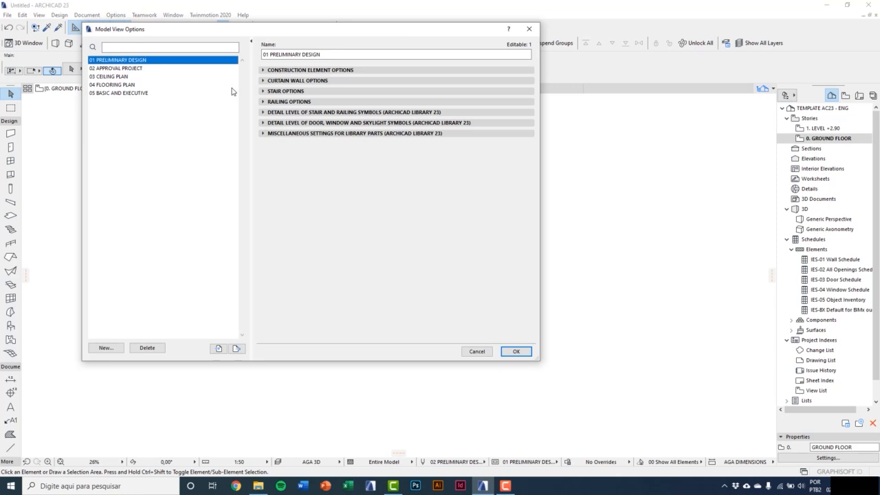
{"action": "left_click", "coordinate": [313, 119]}
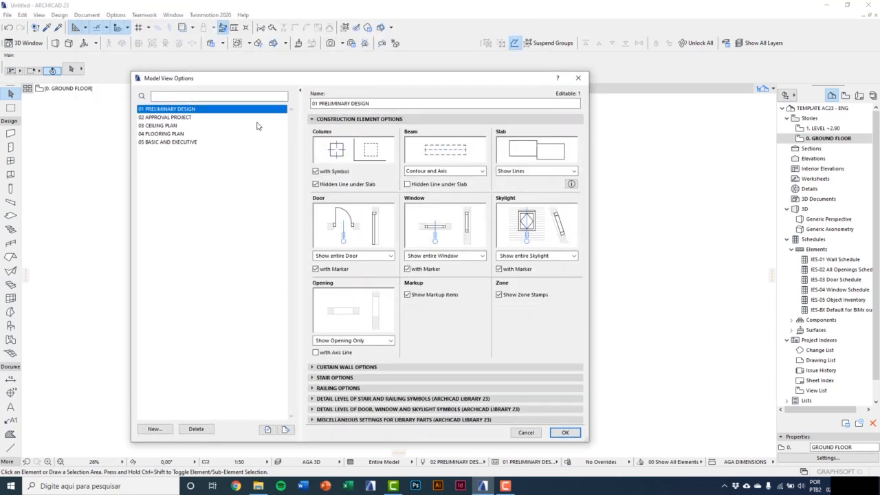
{"action": "left_click", "coordinate": [196, 117], "text": "shift"}
{"action": "left_click", "coordinate": [182, 126]}
{"action": "left_click", "coordinate": [183, 134]}
{"action": "left_click", "coordinate": [185, 143]}
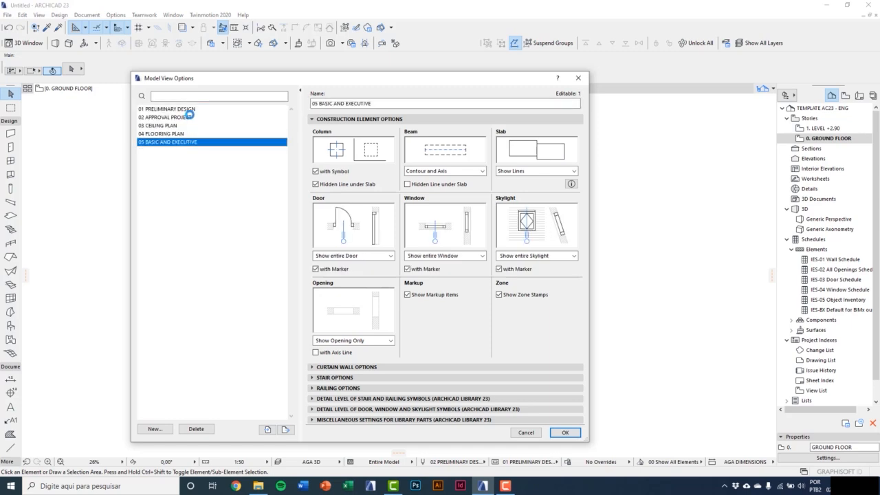
{"action": "left_click", "coordinate": [193, 110]}
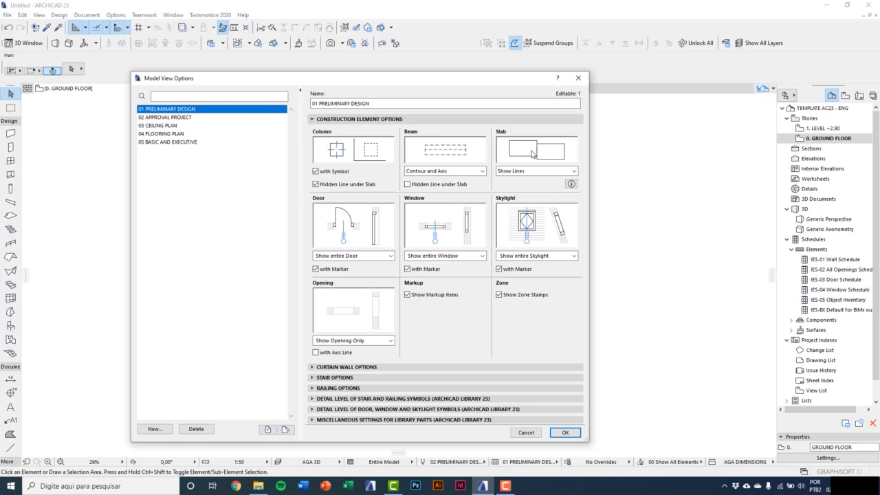
Step: Preview columns without and with their symbol in 01 PRELIMINARY DESIGN, and review the available beam display choices
{"action": "left_click", "coordinate": [316, 171]}
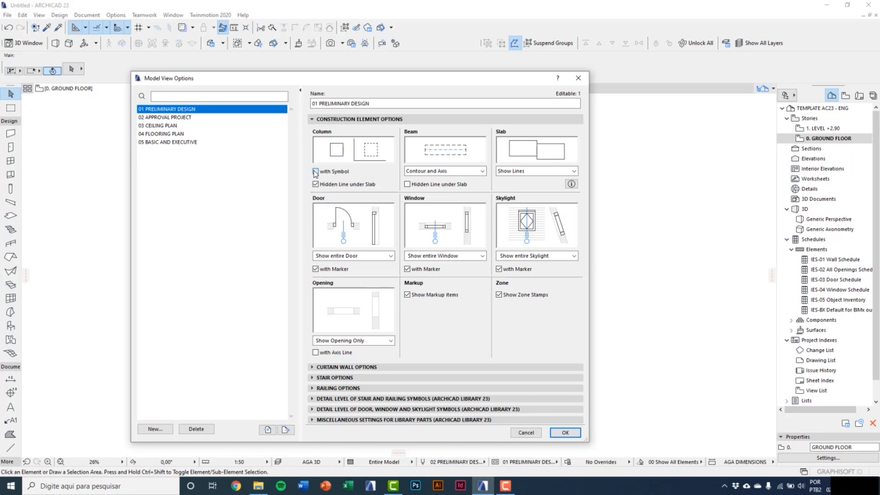
{"action": "left_click", "coordinate": [315, 171]}
{"action": "left_click", "coordinate": [451, 170]}
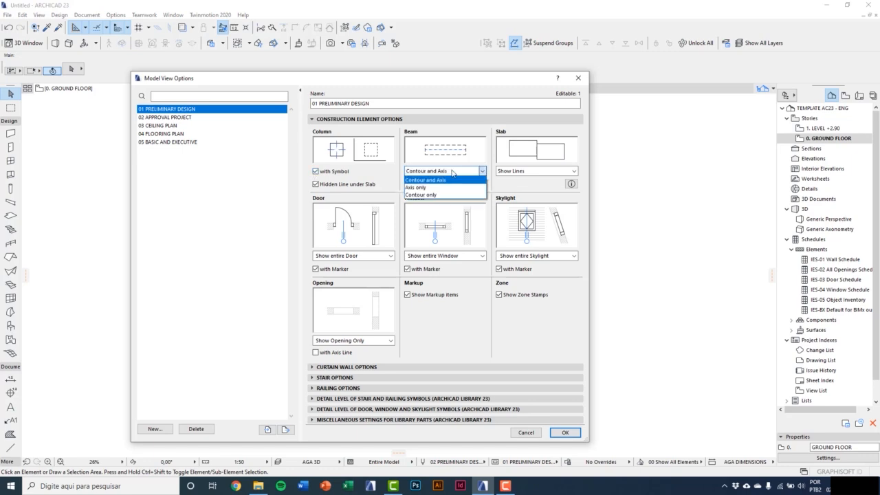
{"action": "left_click", "coordinate": [454, 171]}
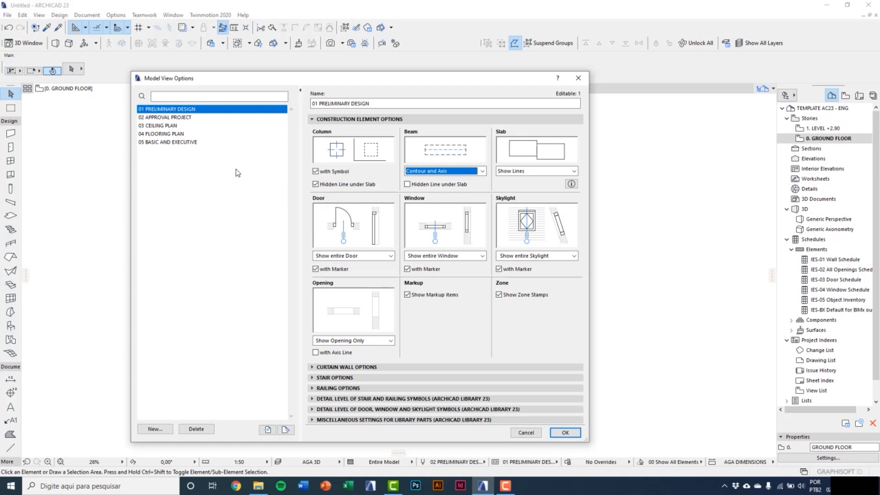
Step: Compare the door, window and skylight display in 03 CEILING PLAN, 04 FLOORING PLAN, 05 BASIC AND EXECUTIVE and 02 APPROVAL PROJECT
{"action": "left_click", "coordinate": [176, 127]}
{"action": "left_click", "coordinate": [174, 135]}
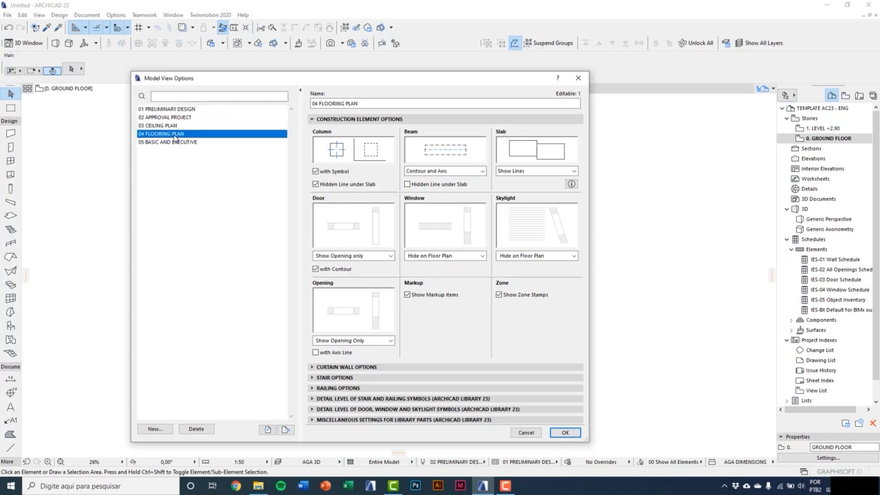
{"action": "left_click", "coordinate": [173, 128]}
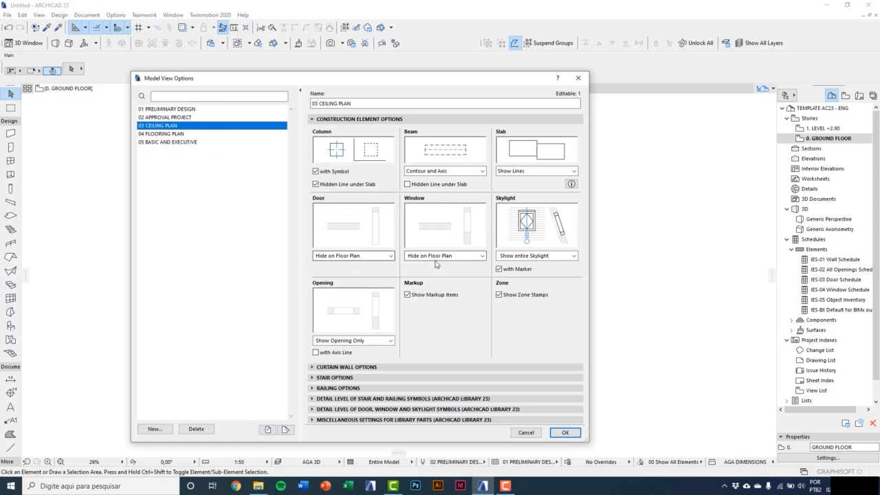
{"action": "left_click", "coordinate": [175, 135]}
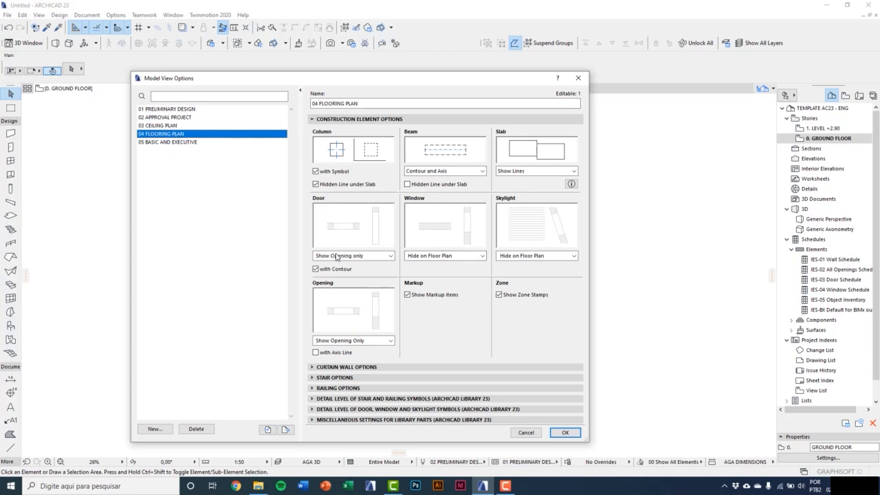
{"action": "left_click", "coordinate": [178, 142]}
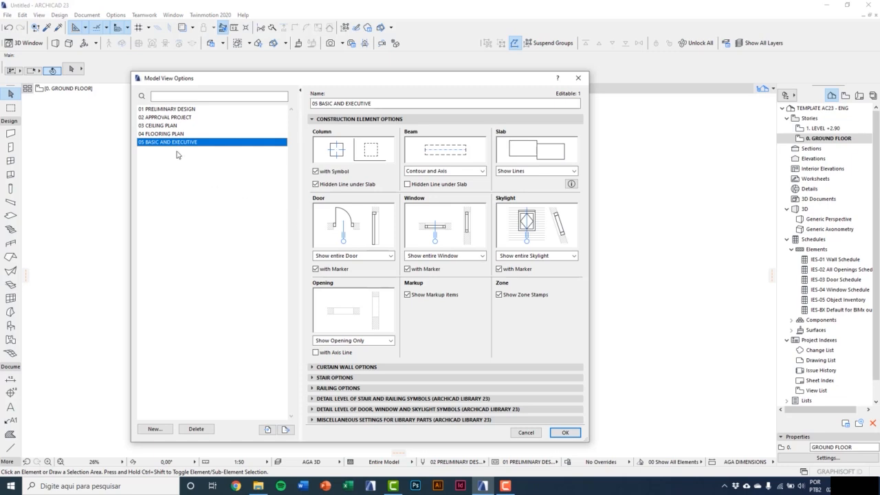
{"action": "left_click", "coordinate": [183, 119]}
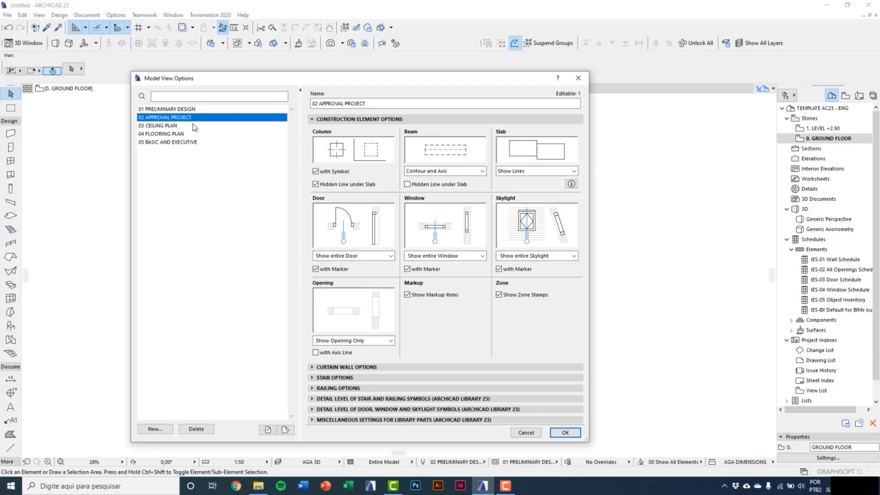
Step: Examine the curtain wall options of the 02 APPROVAL PROJECT model view, collapsing the construction element options and enlarging the dialog
{"action": "left_click", "coordinate": [317, 367]}
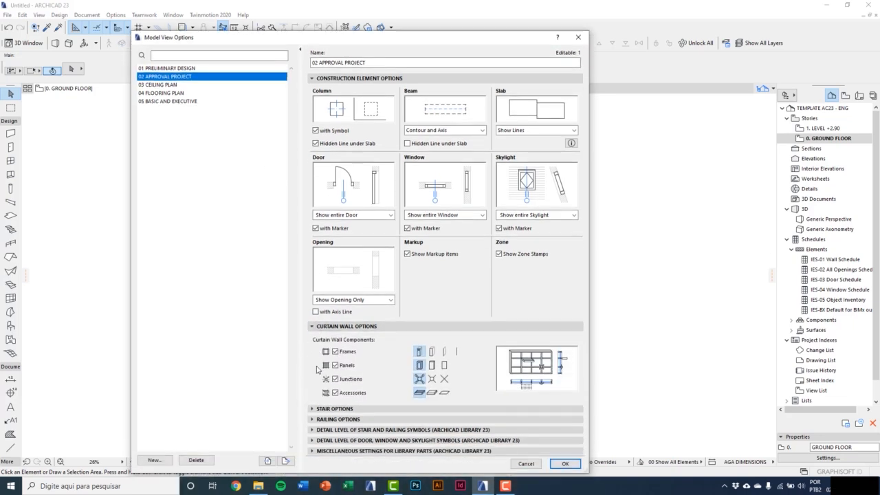
{"action": "left_click", "coordinate": [312, 78]}
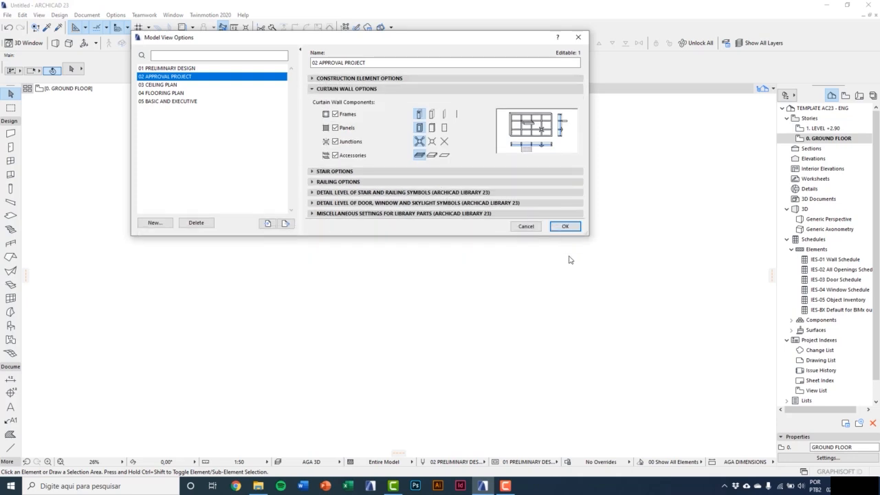
{"action": "left_click_drag", "start_coordinate": [583, 235], "coordinate": [584, 310]}
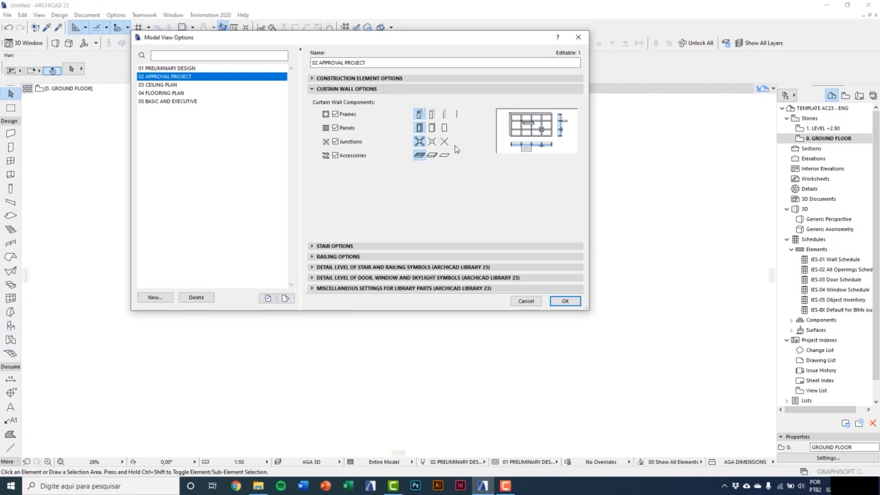
{"action": "left_click", "coordinate": [419, 129]}
Step: Review the stair options, railing options and stair and railing symbol detail levels of 02 APPROVAL PROJECT
{"action": "left_click", "coordinate": [321, 246]}
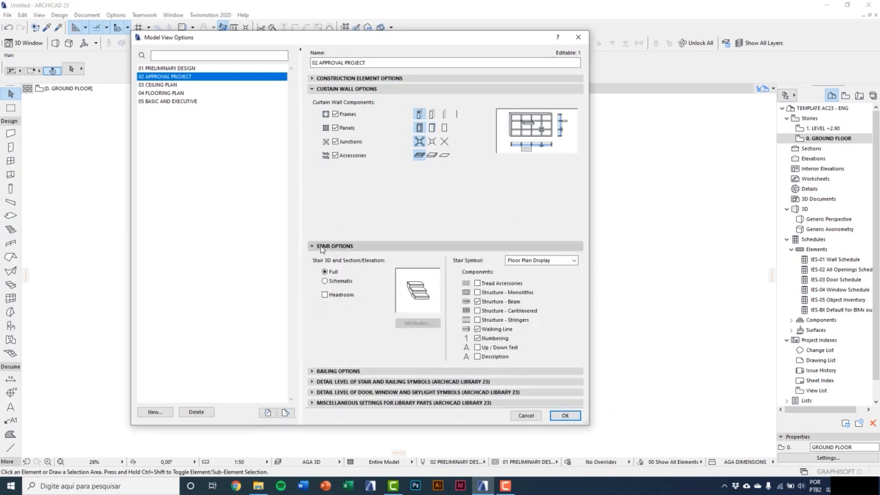
{"action": "left_click", "coordinate": [316, 90]}
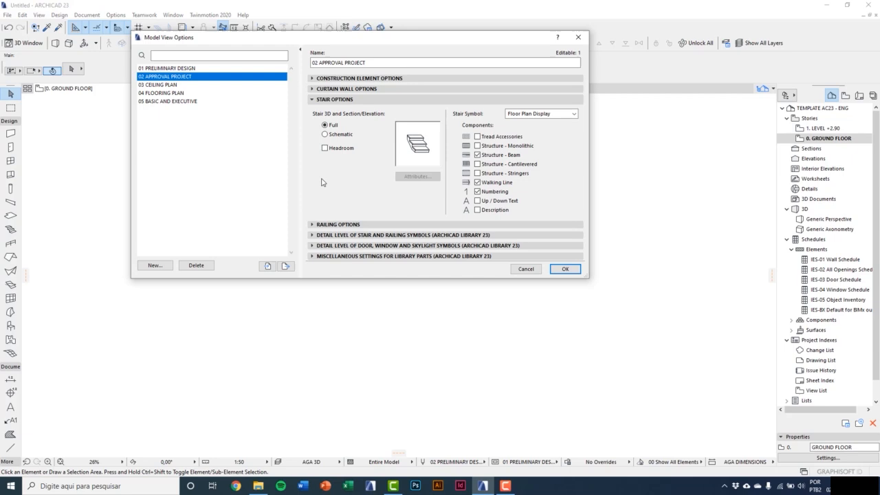
{"action": "left_click", "coordinate": [313, 225]}
{"action": "left_click", "coordinate": [314, 323]}
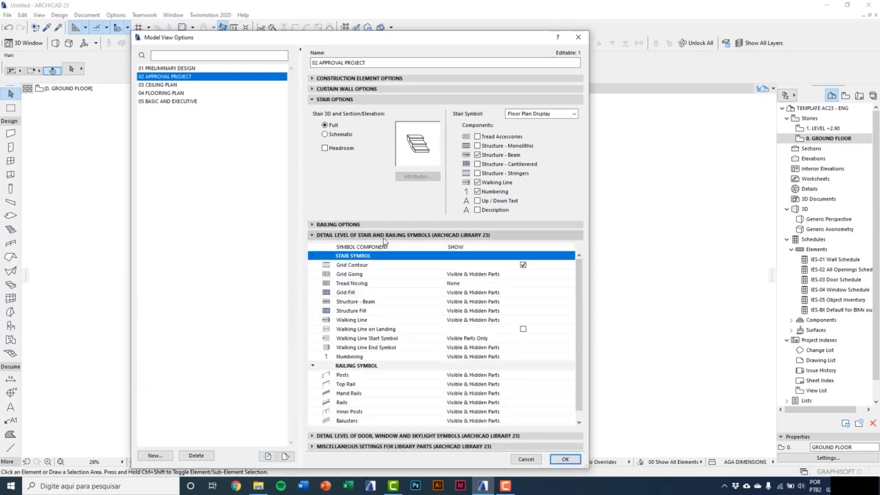
Step: Review the door and window symbol detail levels and miscellaneous library part settings of 02 APPROVAL PROJECT, leaving without applying changes
{"action": "left_click", "coordinate": [332, 436]}
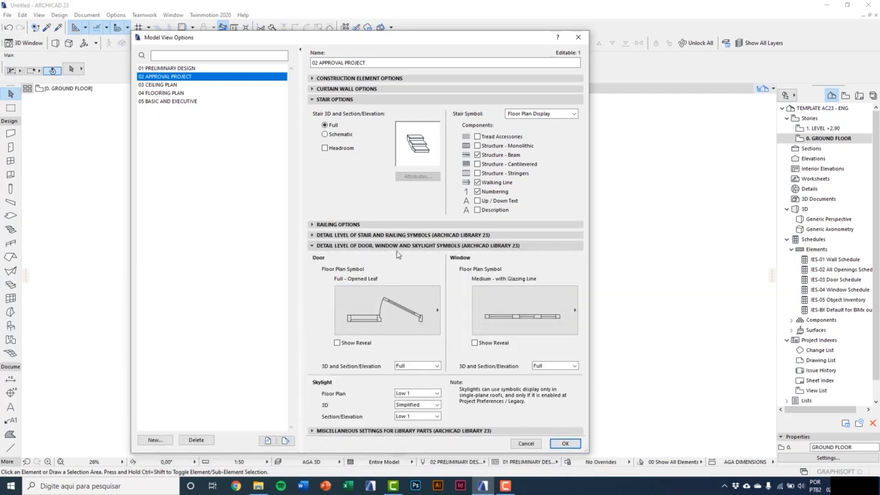
{"action": "left_click", "coordinate": [408, 303]}
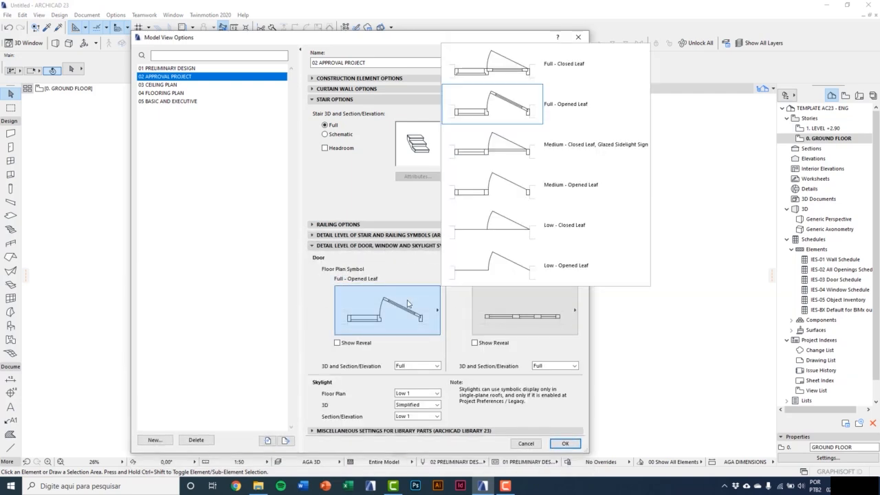
{"action": "left_click", "coordinate": [491, 311]}
{"action": "left_click", "coordinate": [333, 407]}
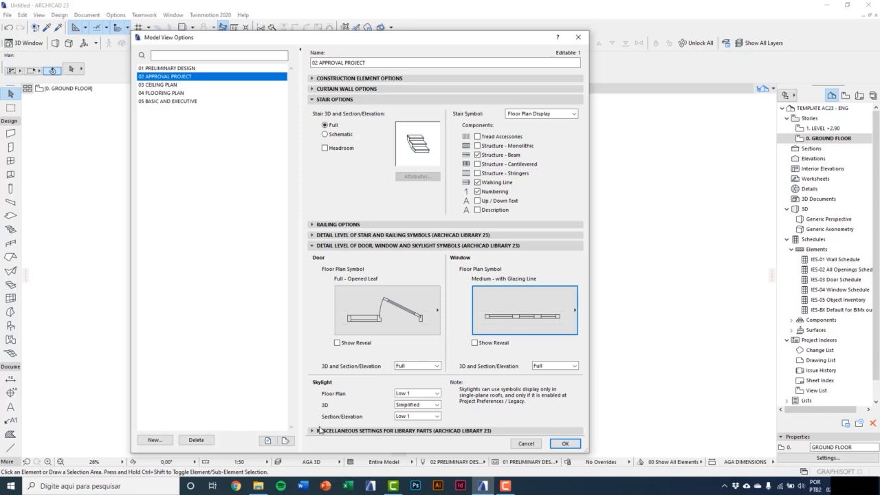
{"action": "left_click", "coordinate": [319, 431]}
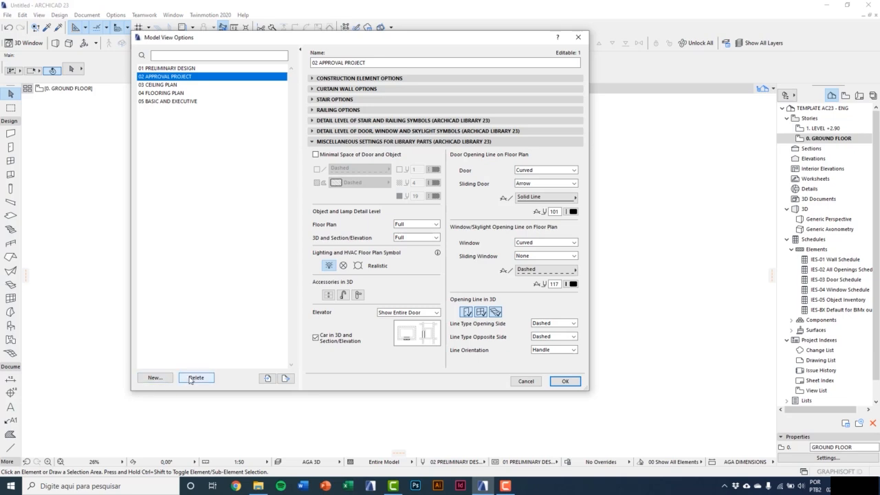
{"action": "left_click", "coordinate": [572, 34]}
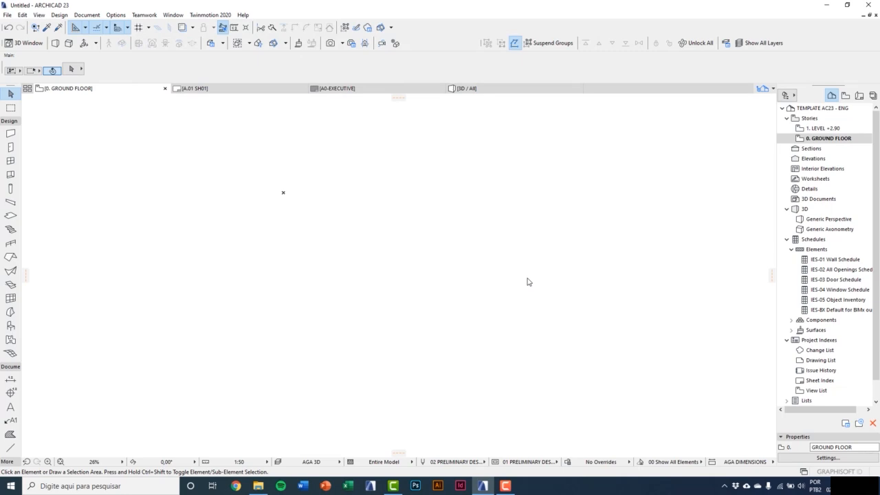